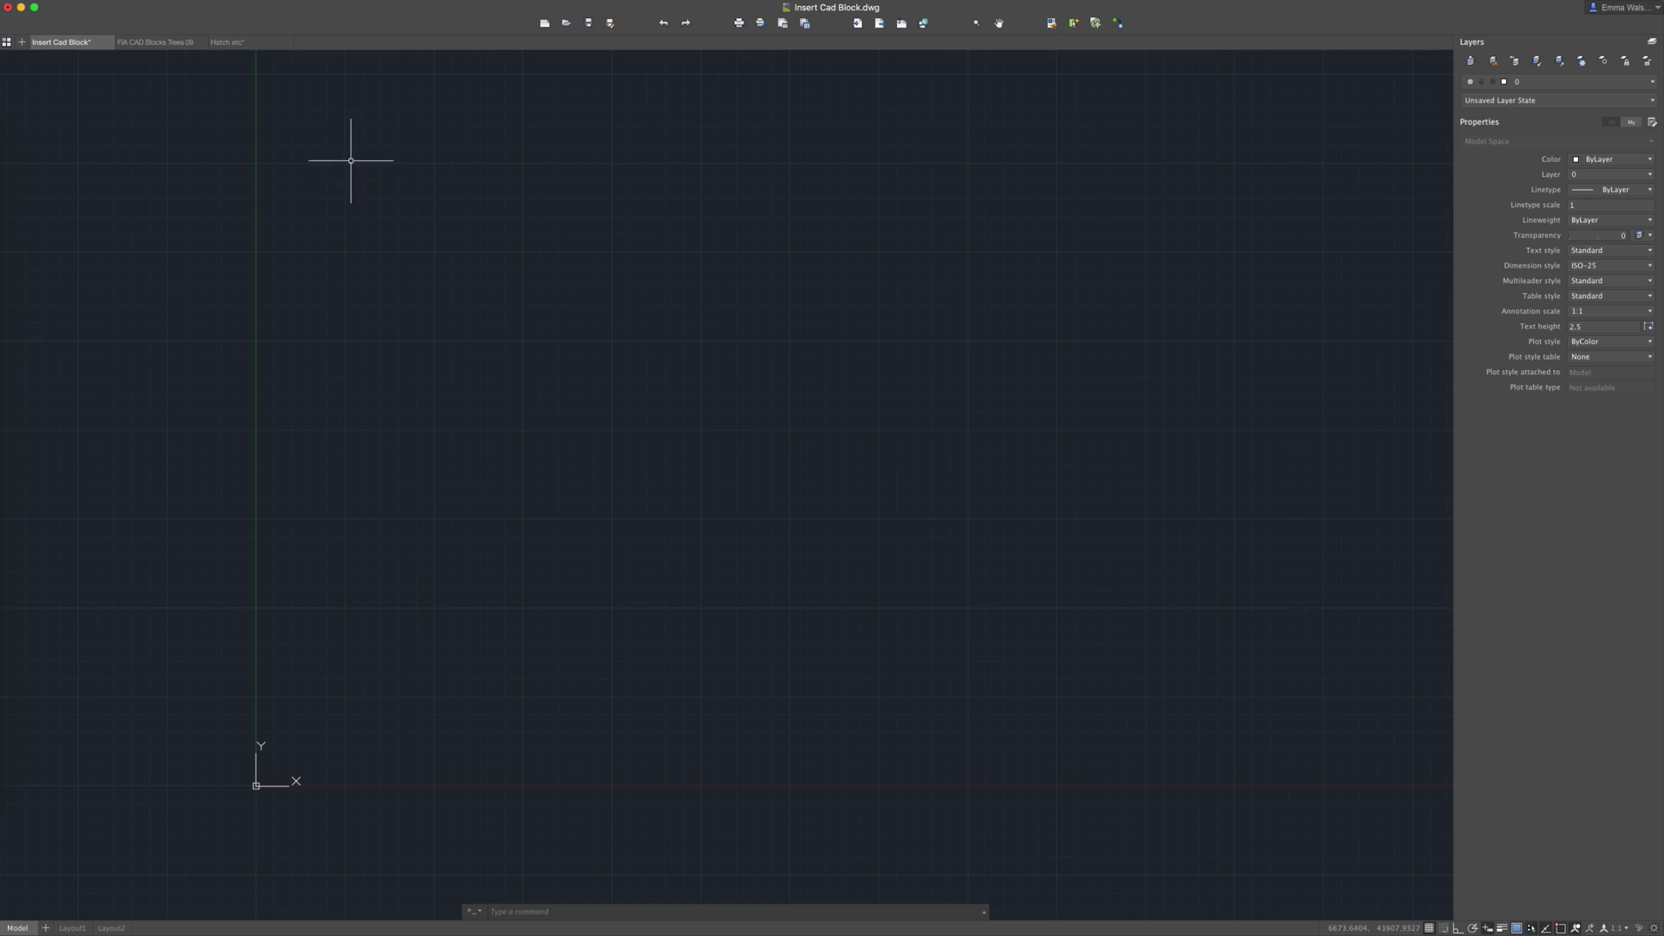
Start a block insertion and choose FIA CAD Blocks Trees 09.dwg from the 09 Trees Lin folder as its source
left_click(198, 2)
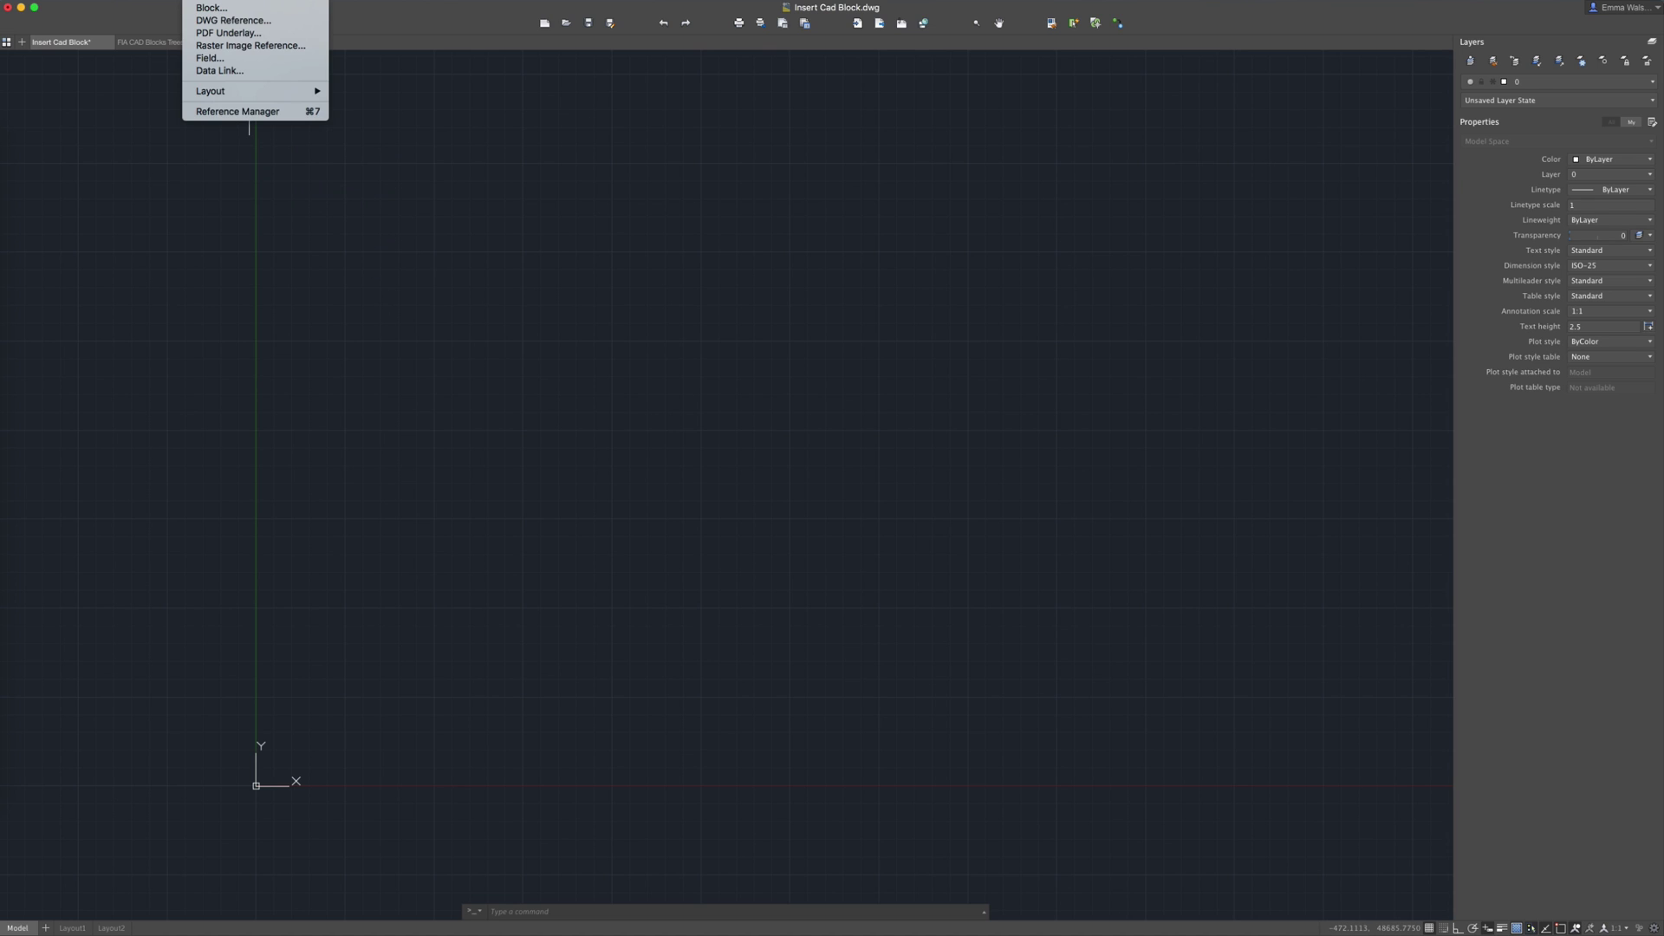
left_click(198, 11)
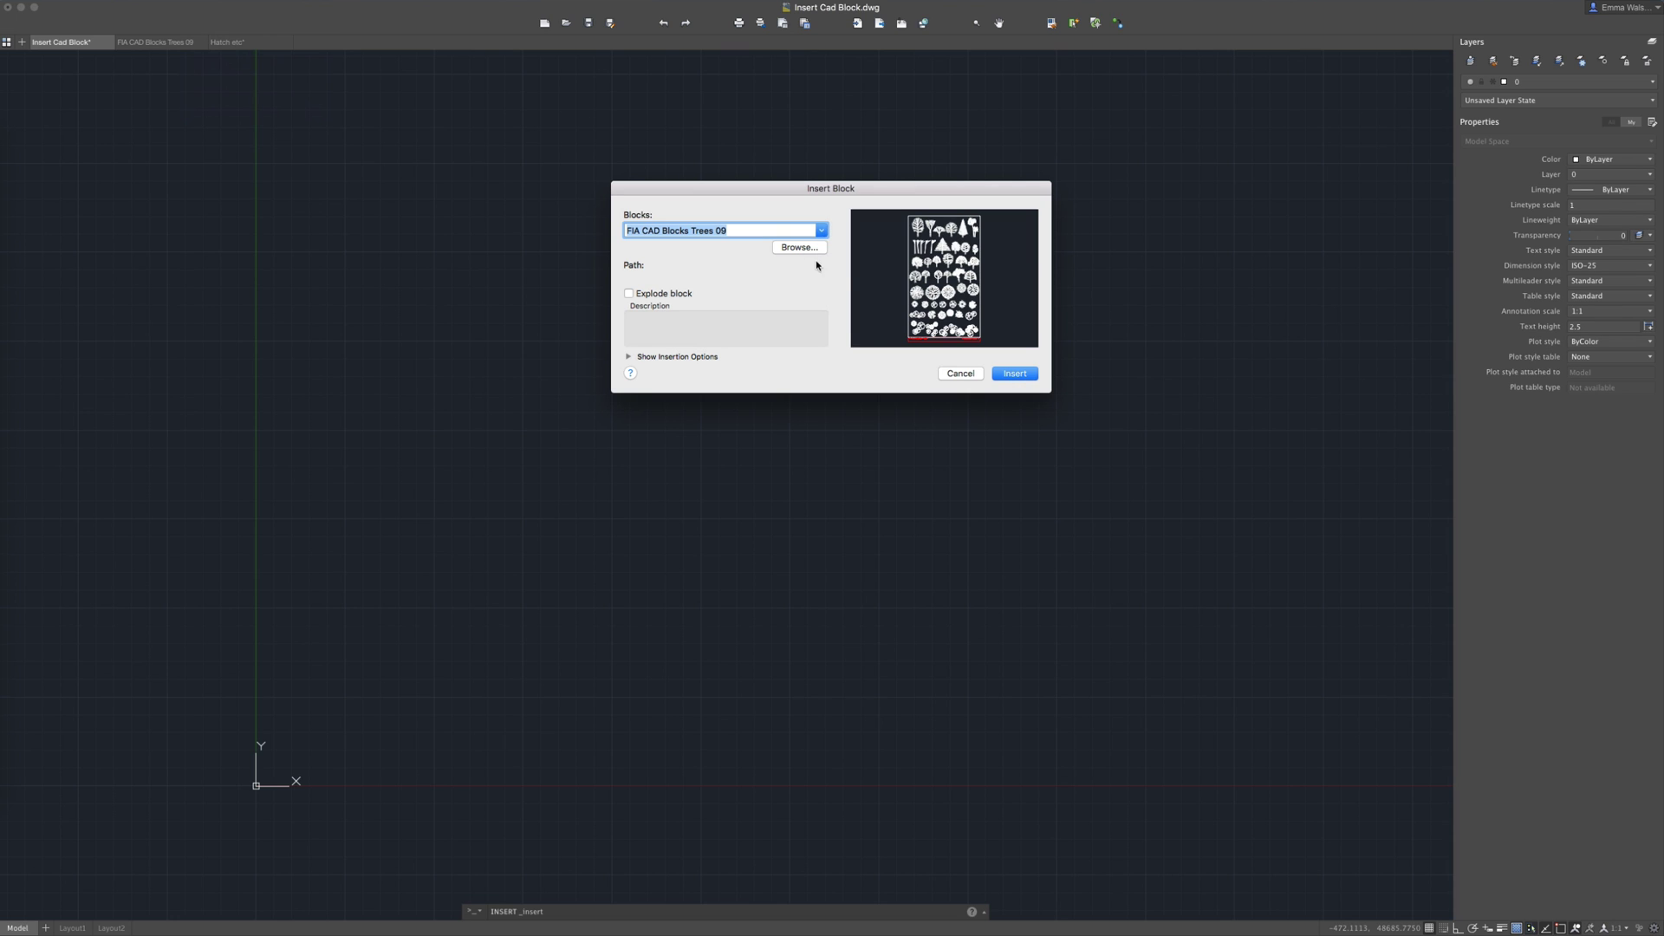
left_click(810, 249)
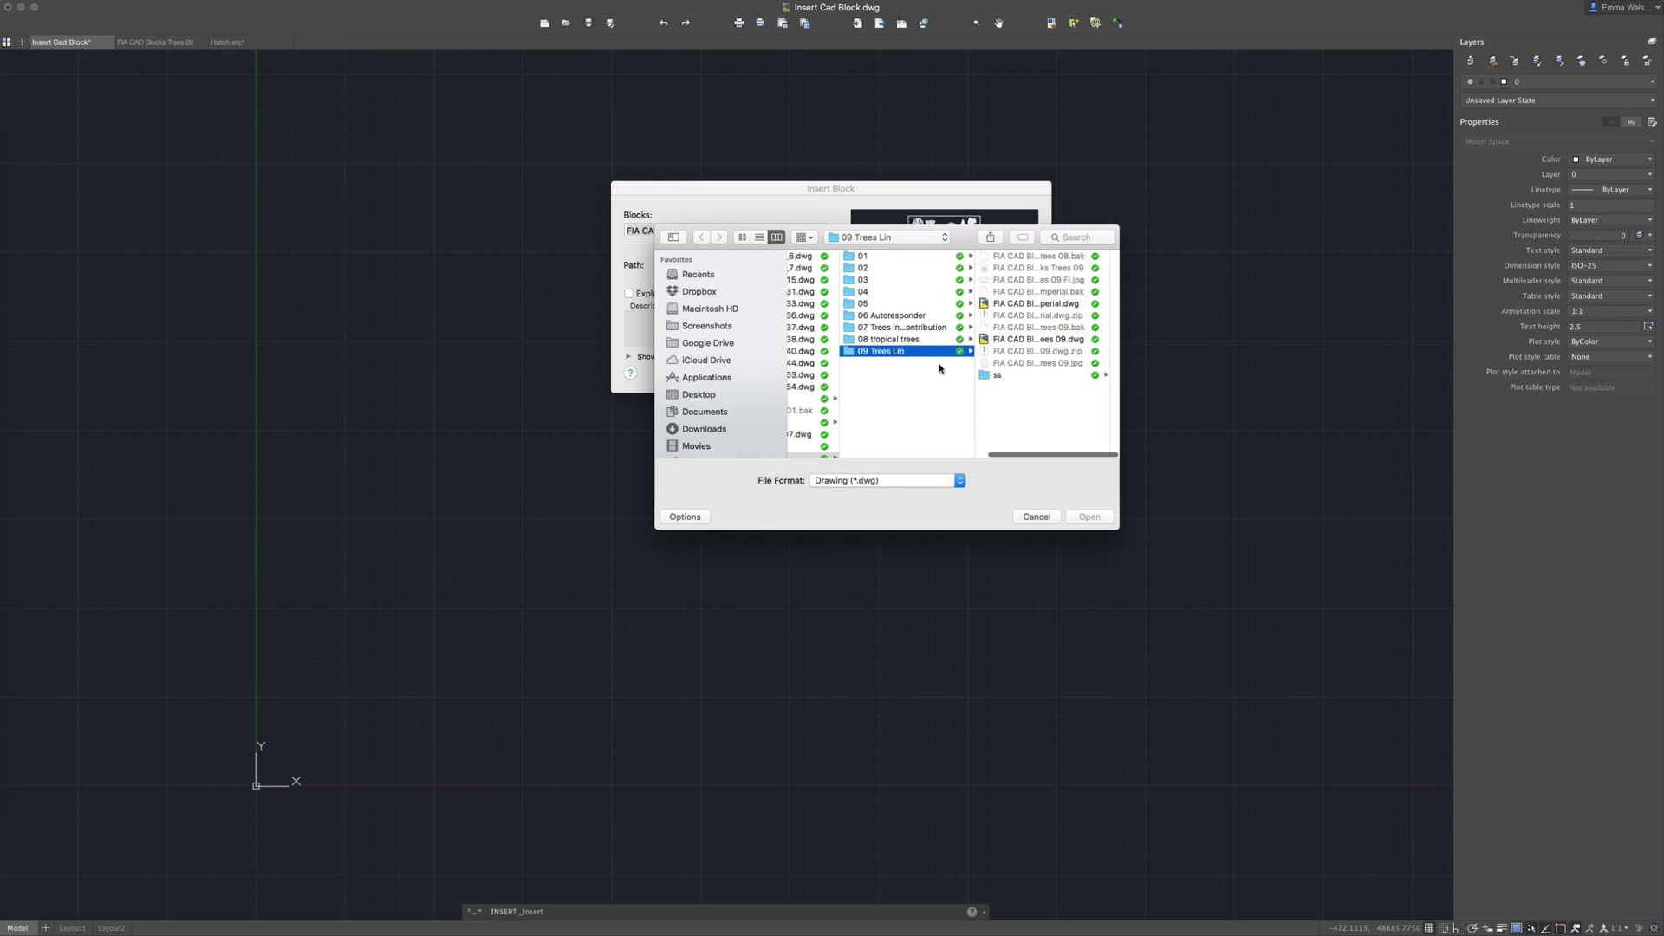
left_click(1048, 343)
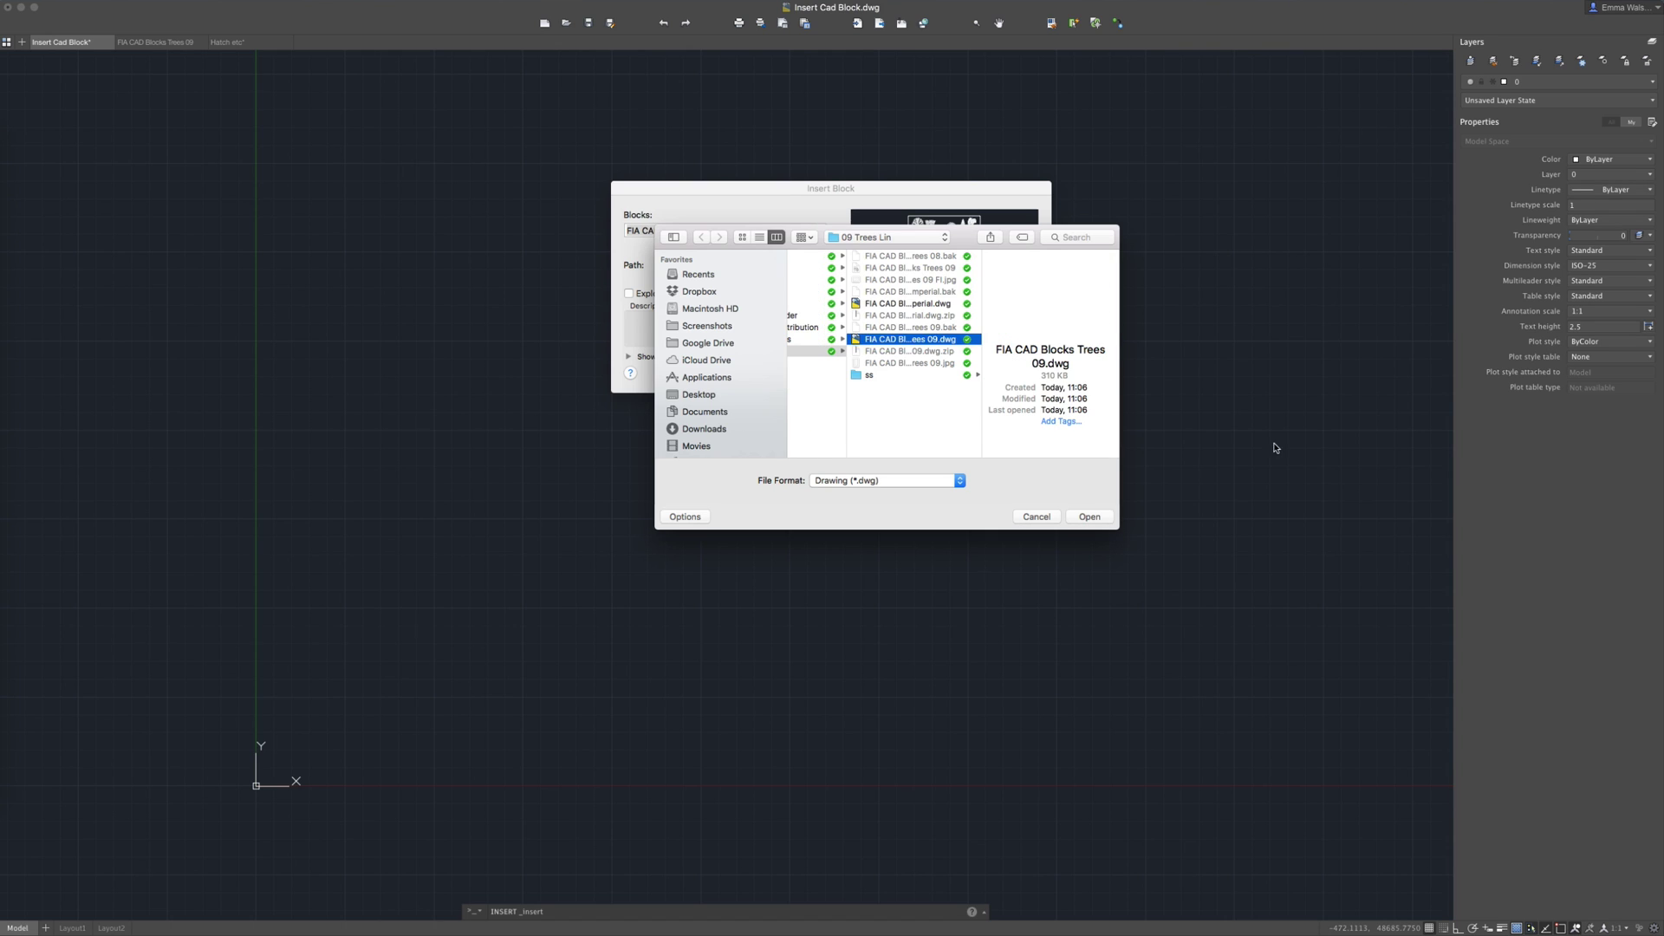
left_click(1085, 517)
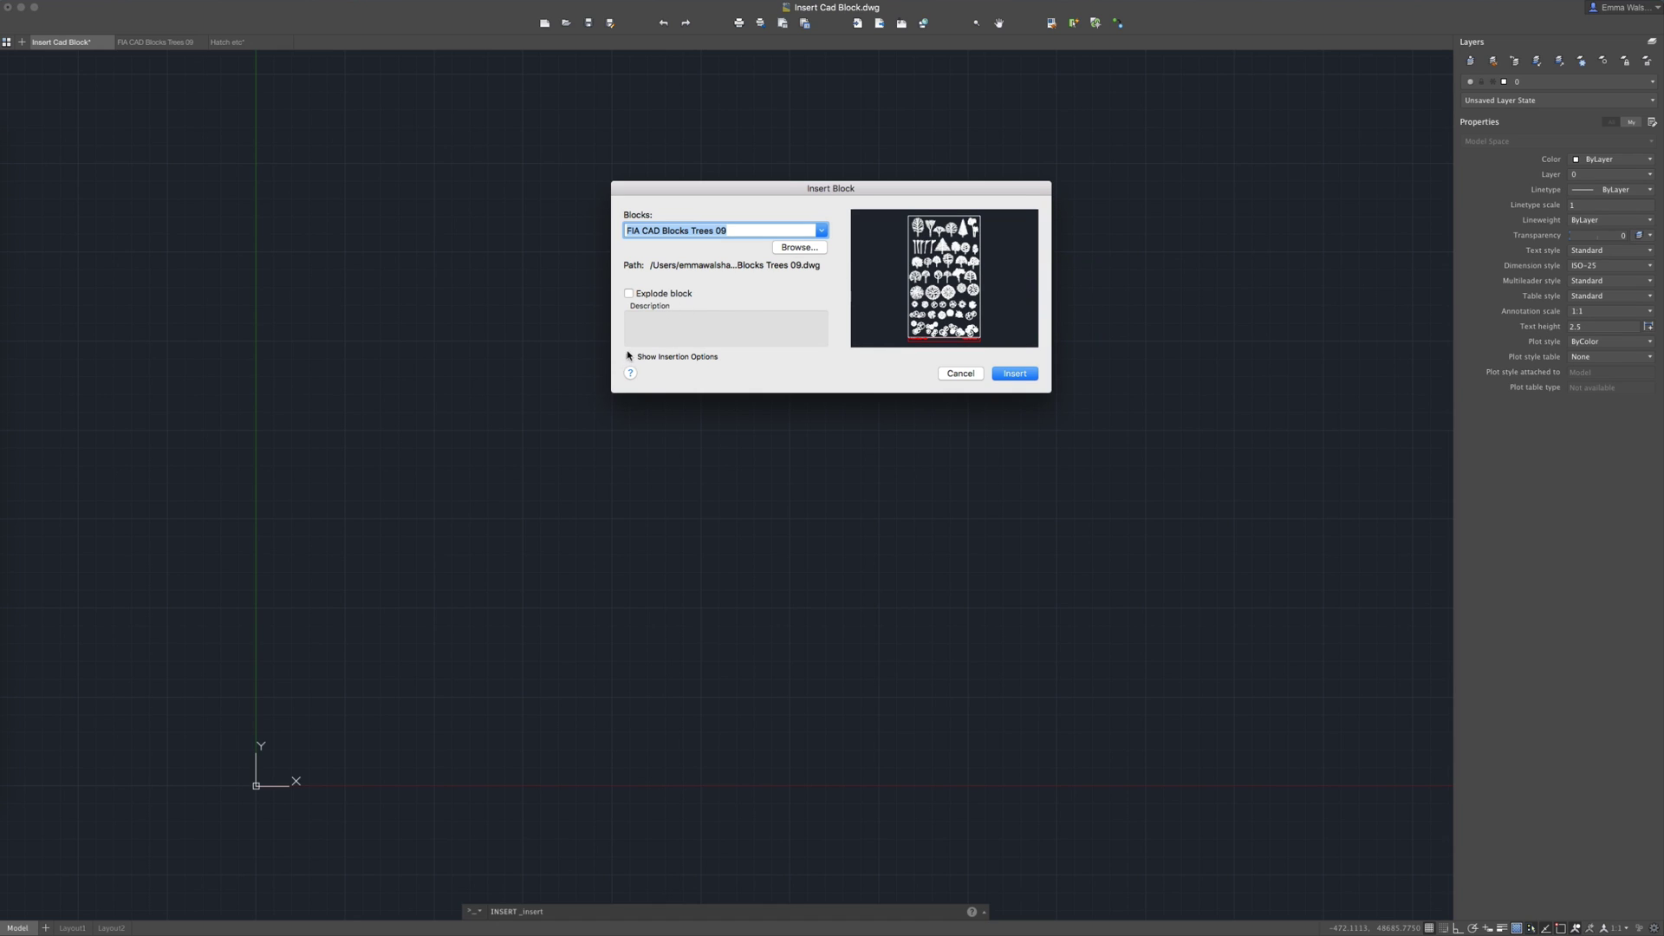
Insert the tree sheet at scale 1 and angle 0 at an on-screen point near the origin, redefining its existing block definition
left_click(629, 358)
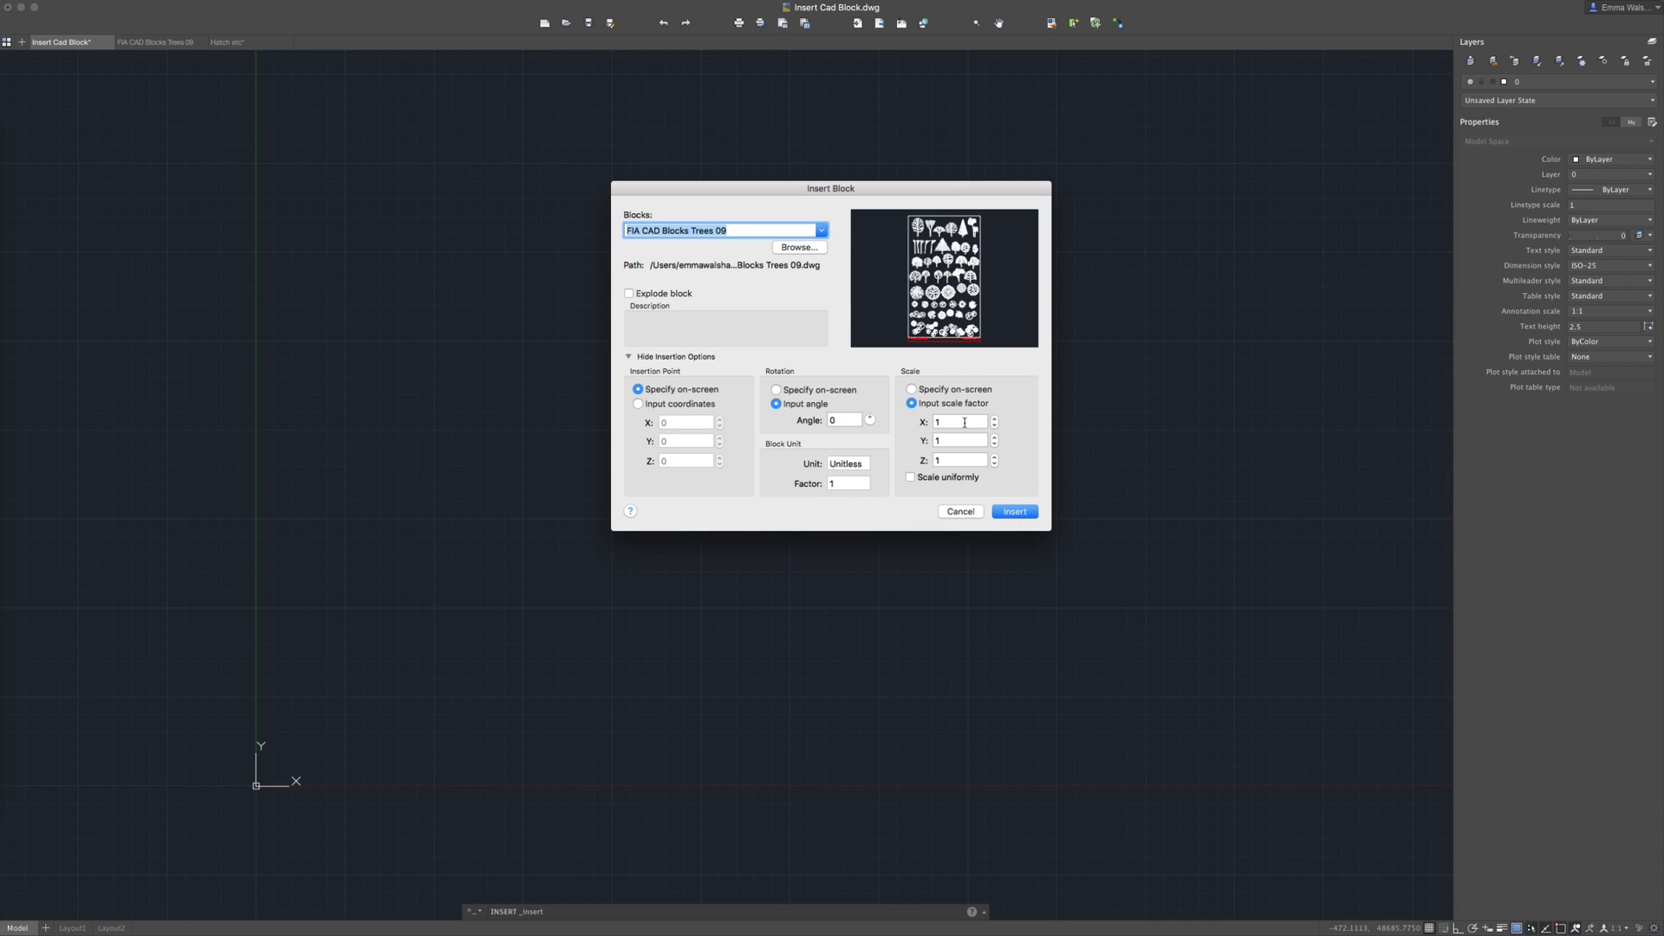
left_click(1015, 513)
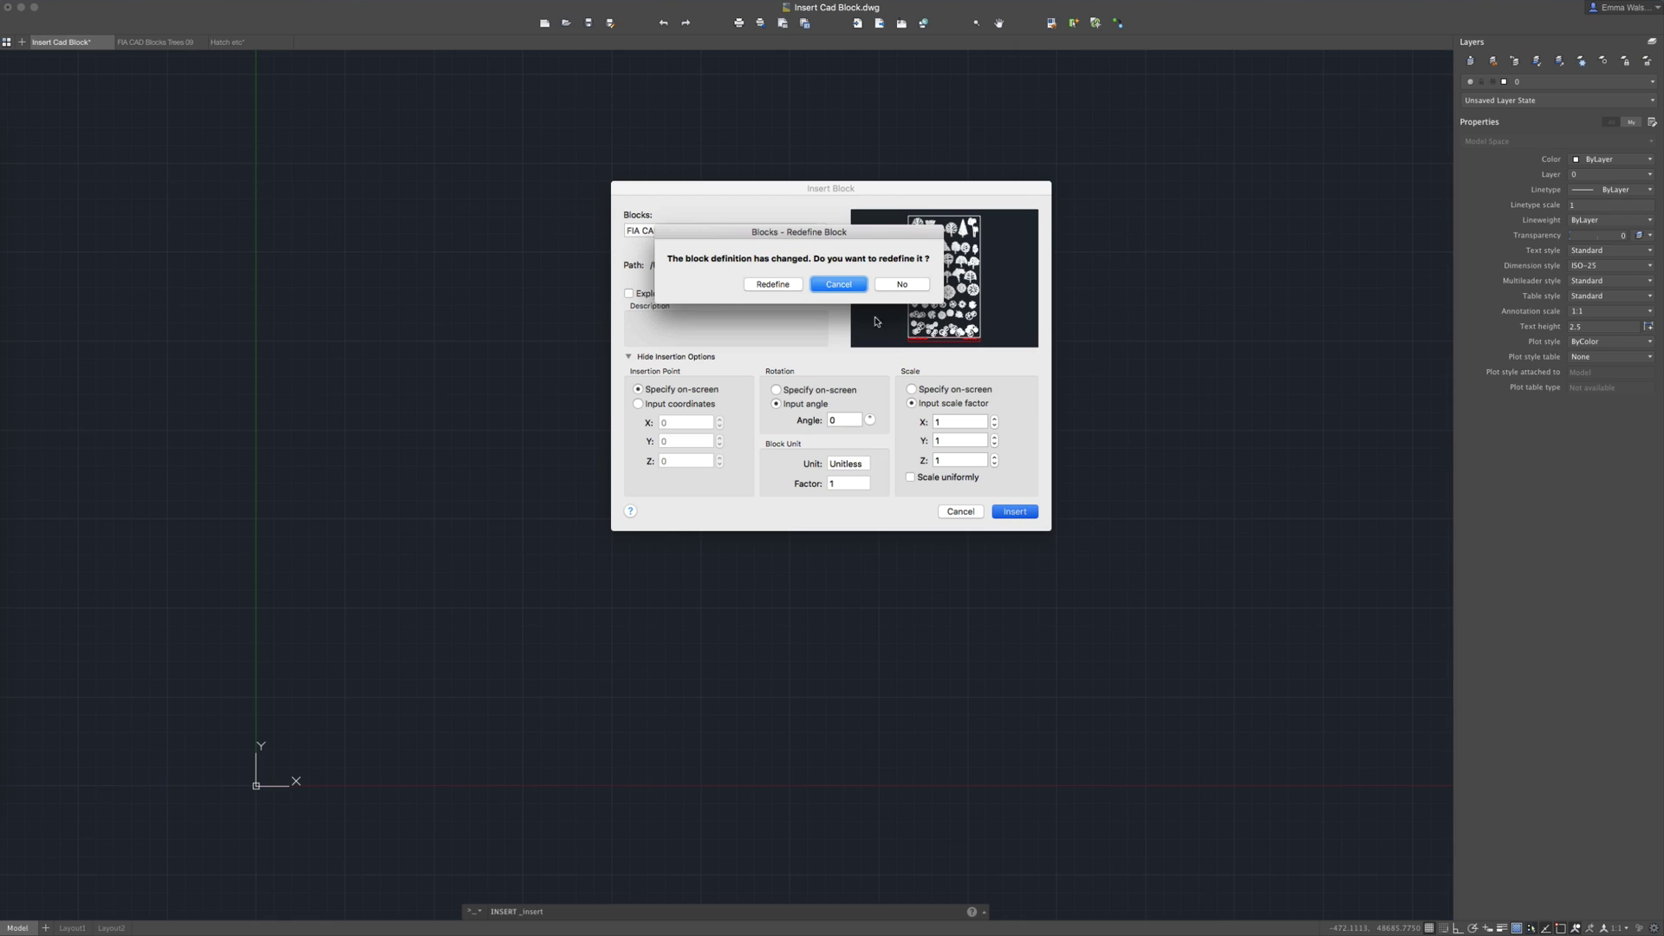
left_click(771, 285)
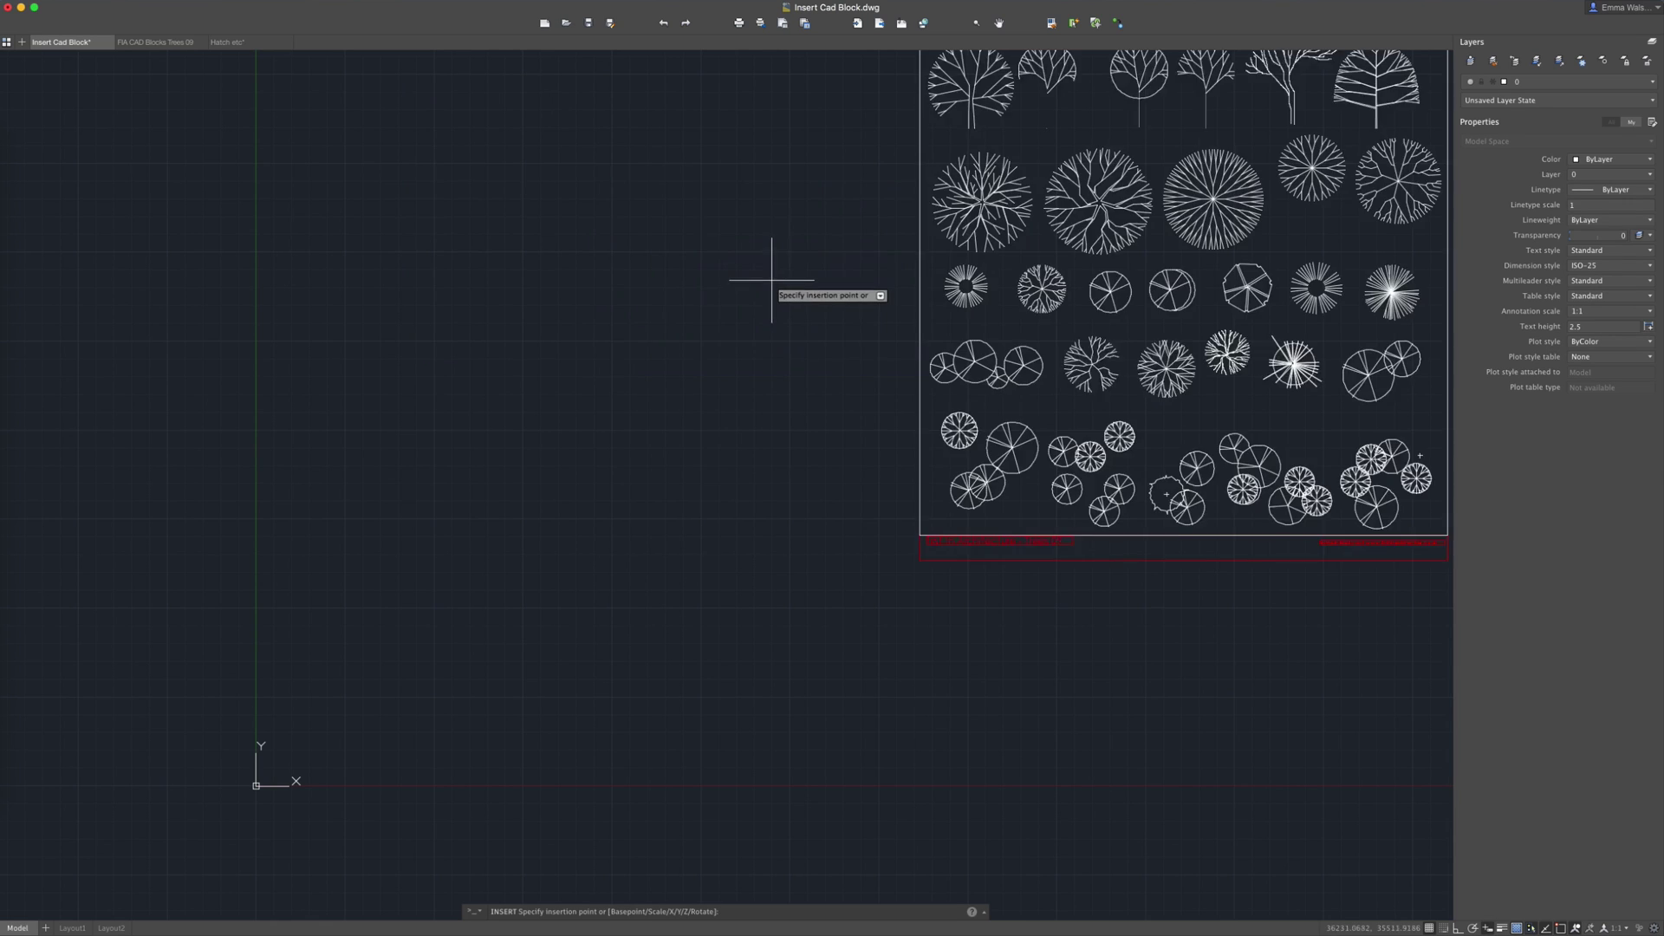
scroll(456, 400, "down", 4)
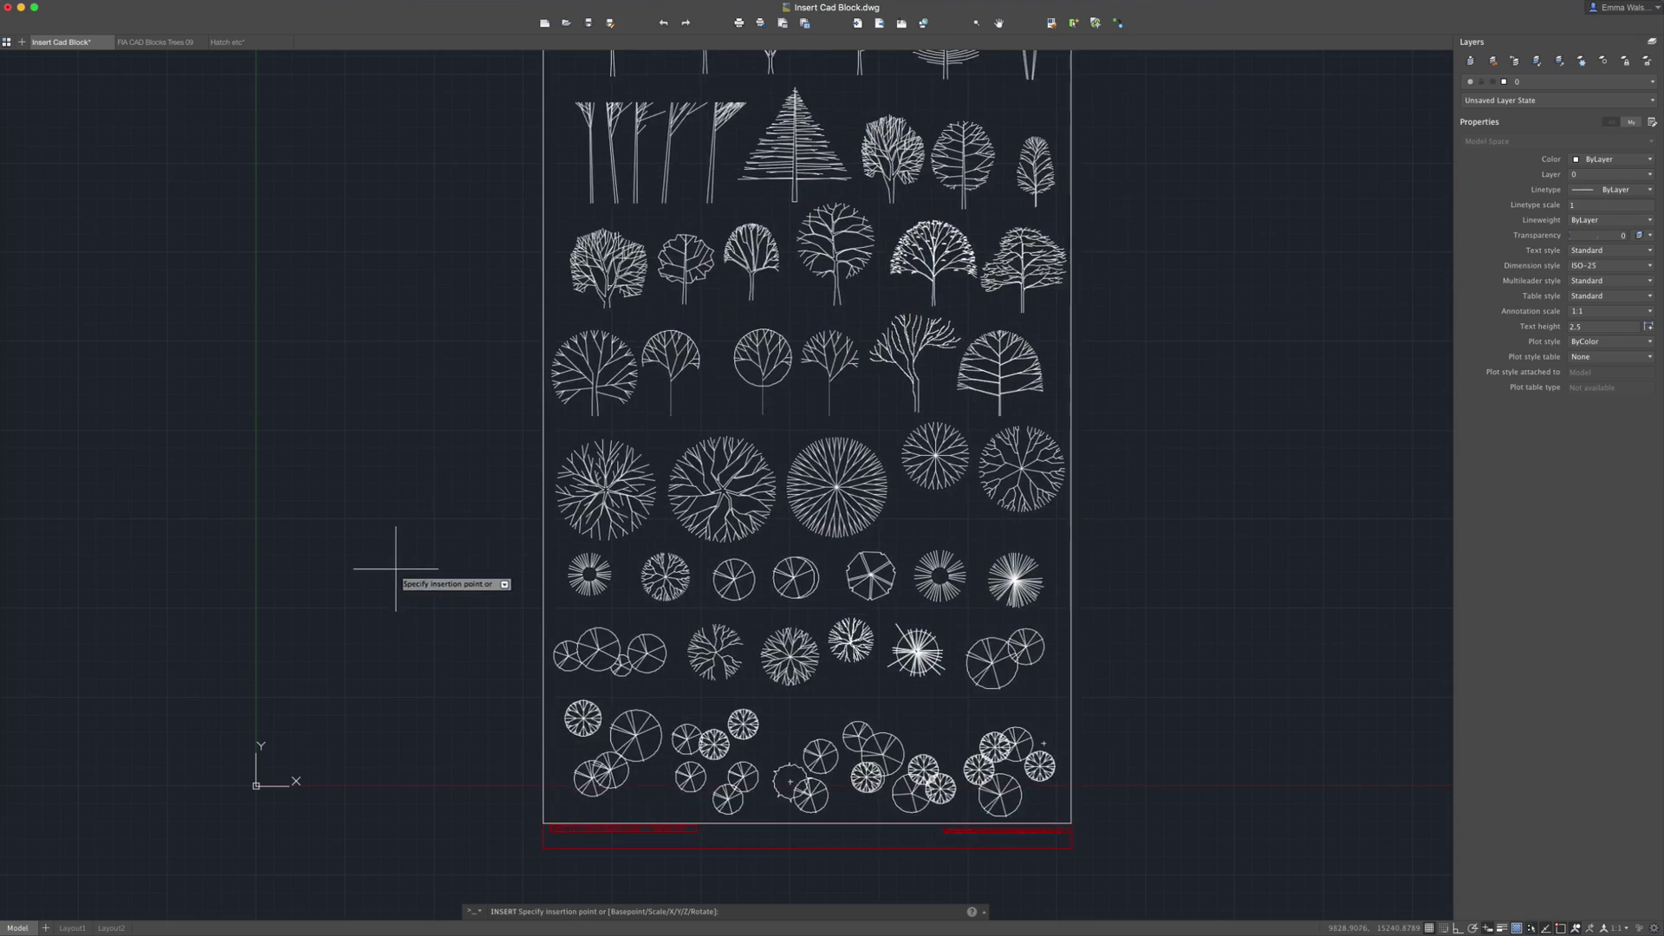
scroll(468, 385, "down", 1)
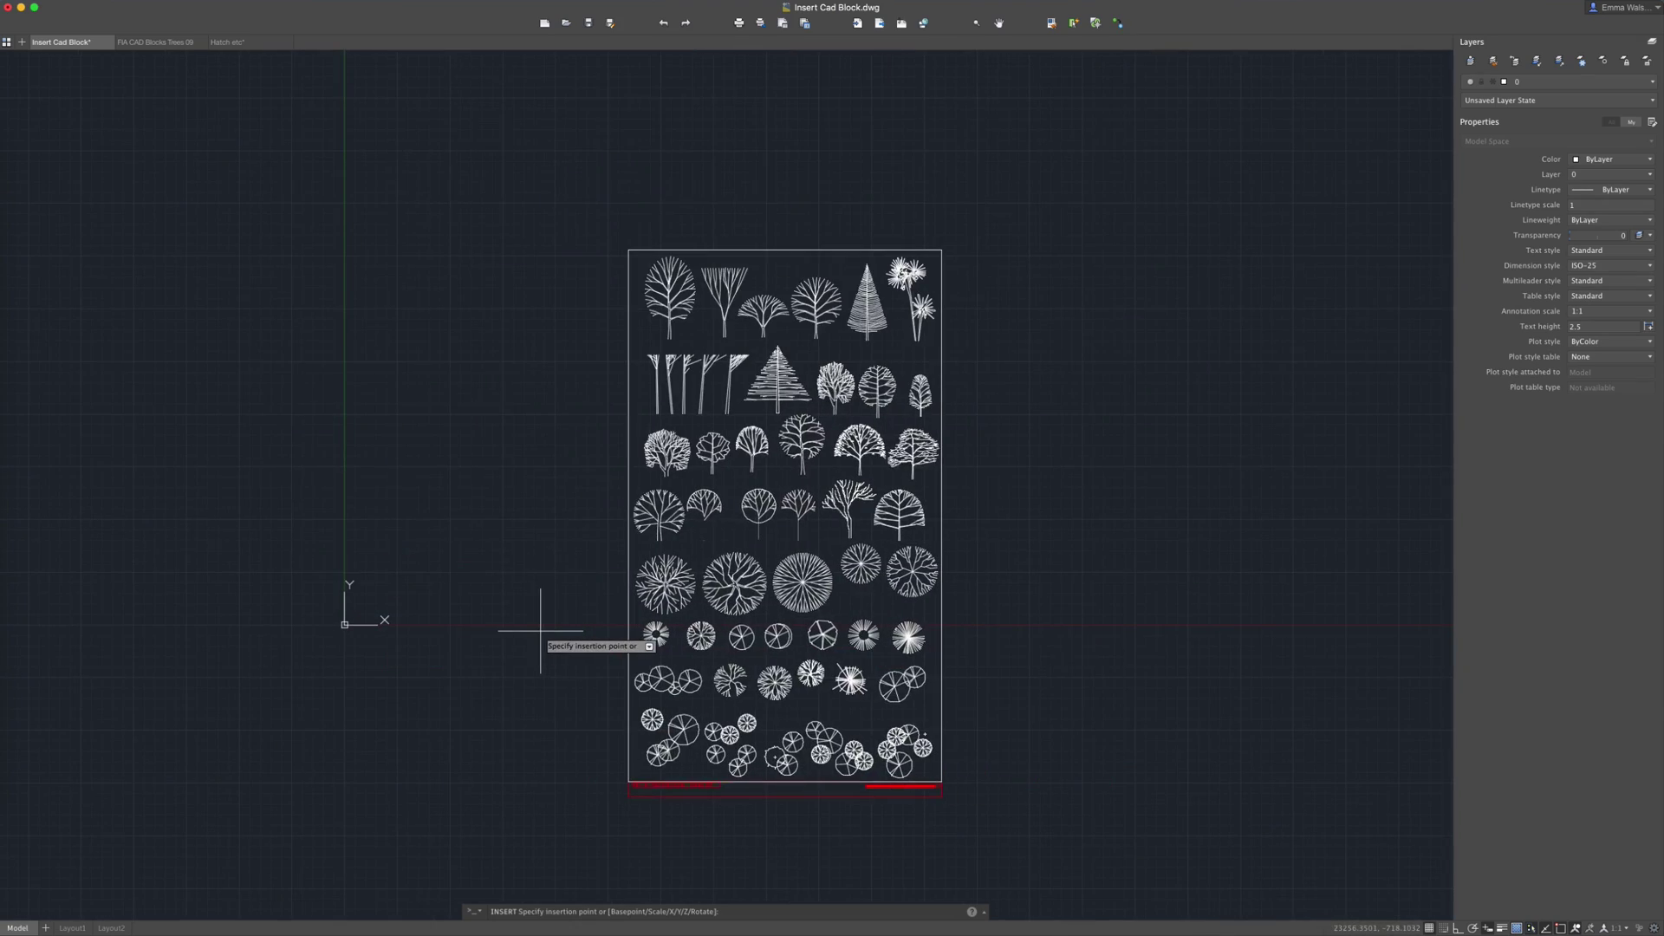
left_click(378, 454)
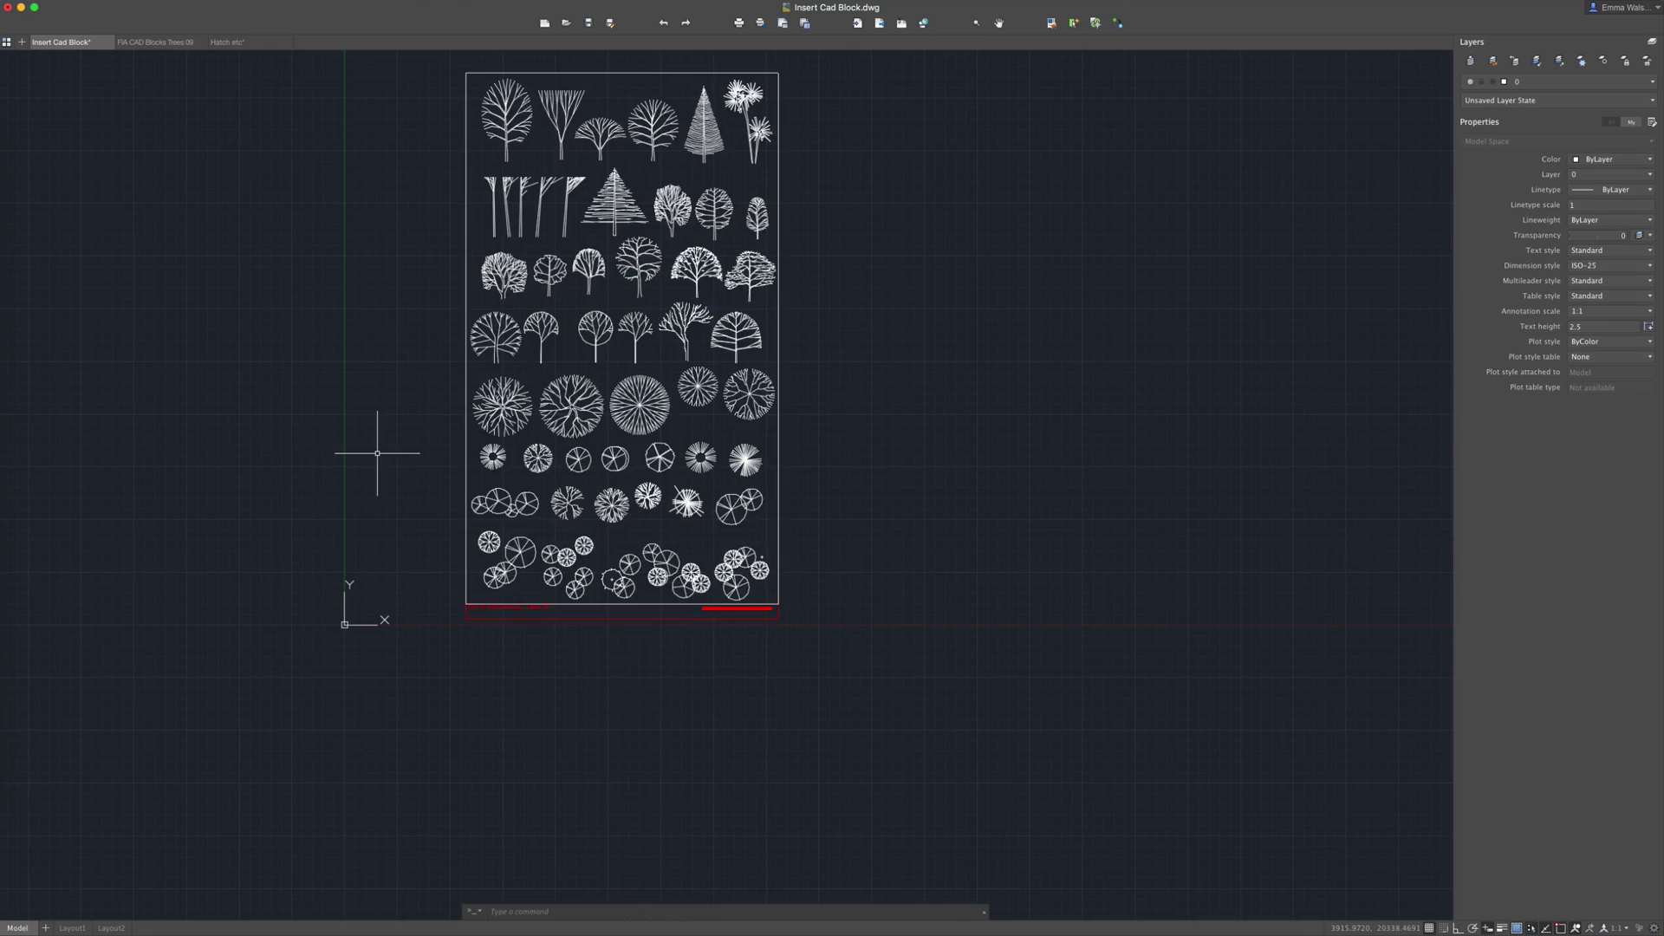
Explode the inserted tree sheet block into its separate tree blocks
left_click(738, 409)
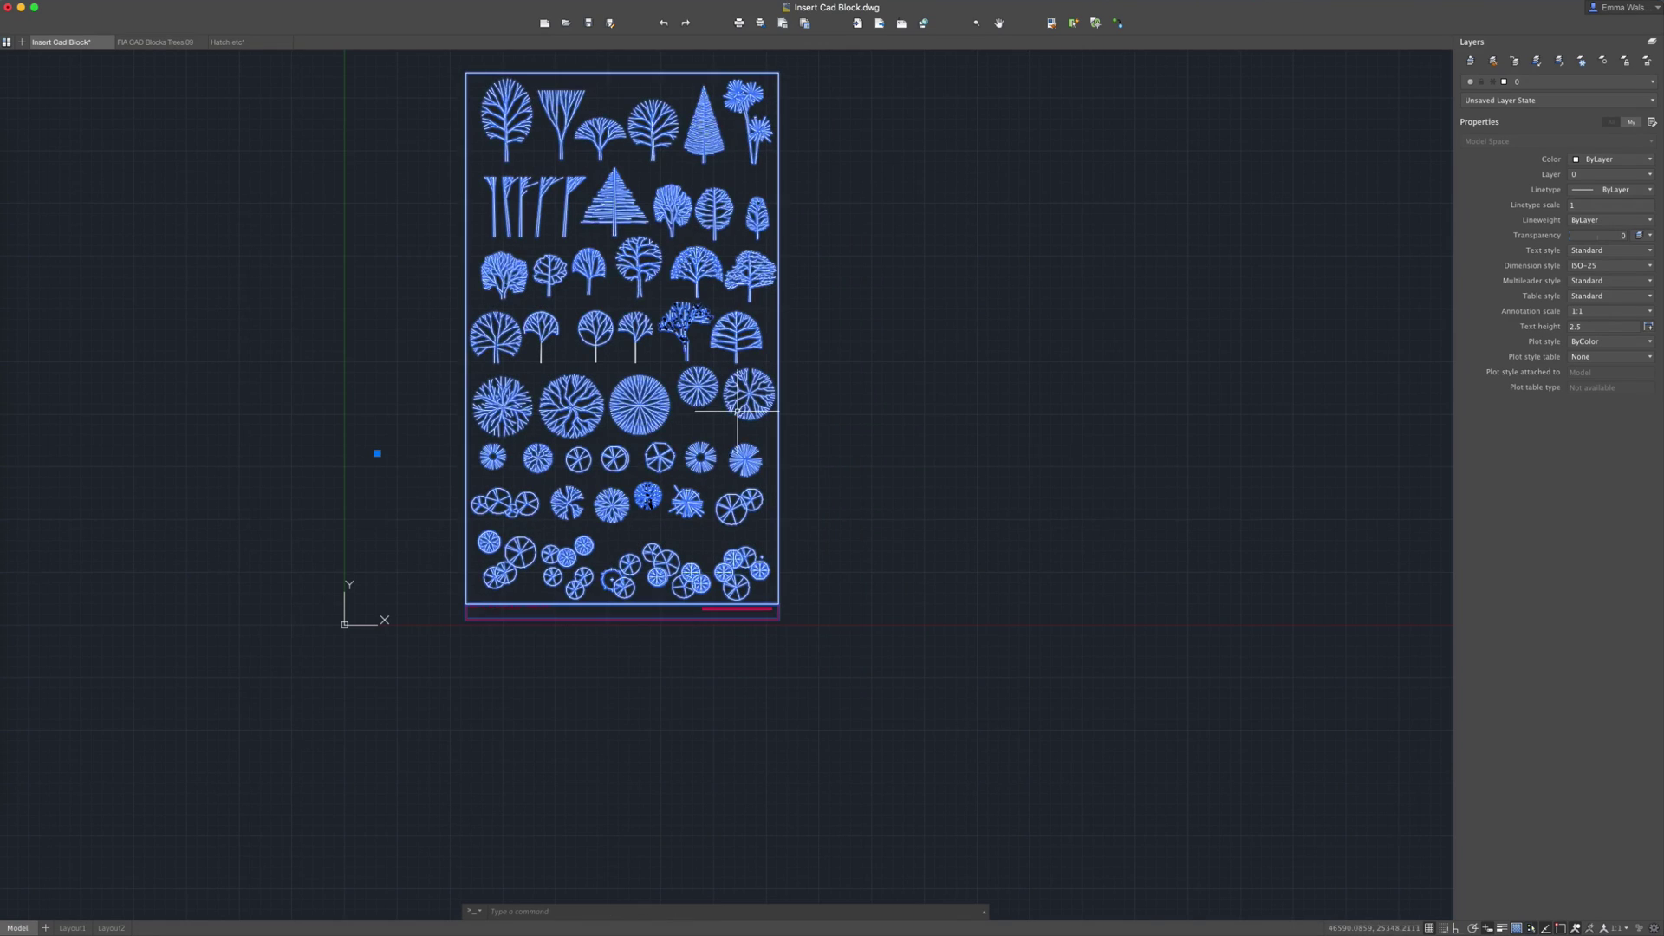
scroll(689, 646, "down", 3)
scroll(699, 632, "up", 3)
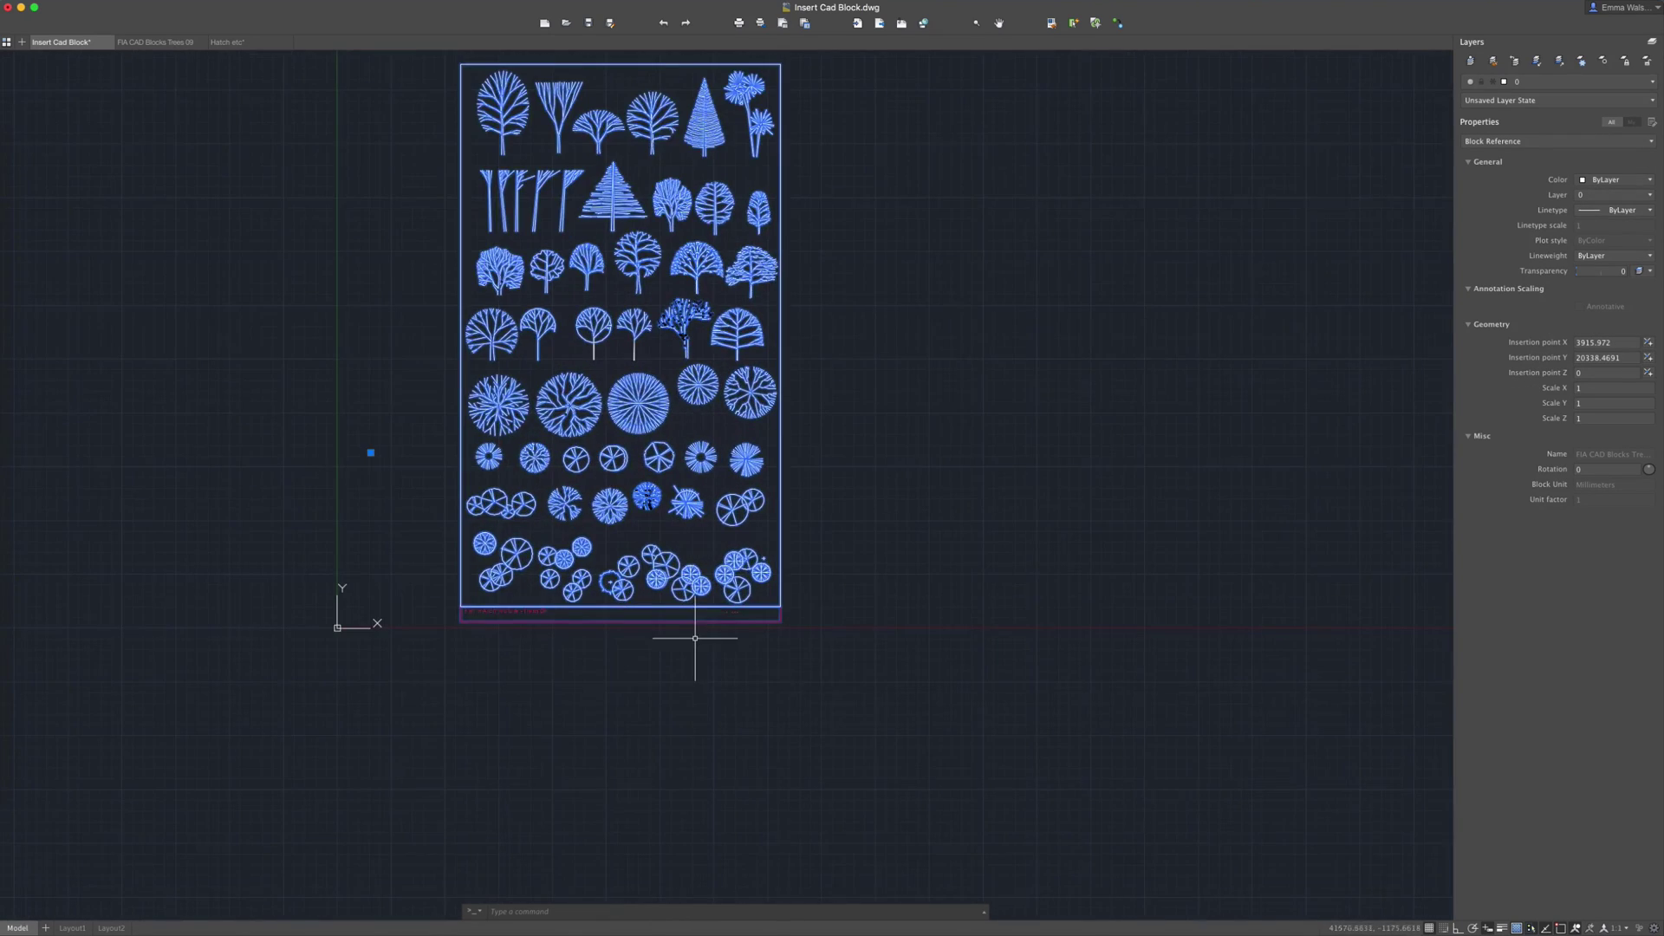
scroll(906, 768, "down", 2)
scroll(710, 446, "up", 1)
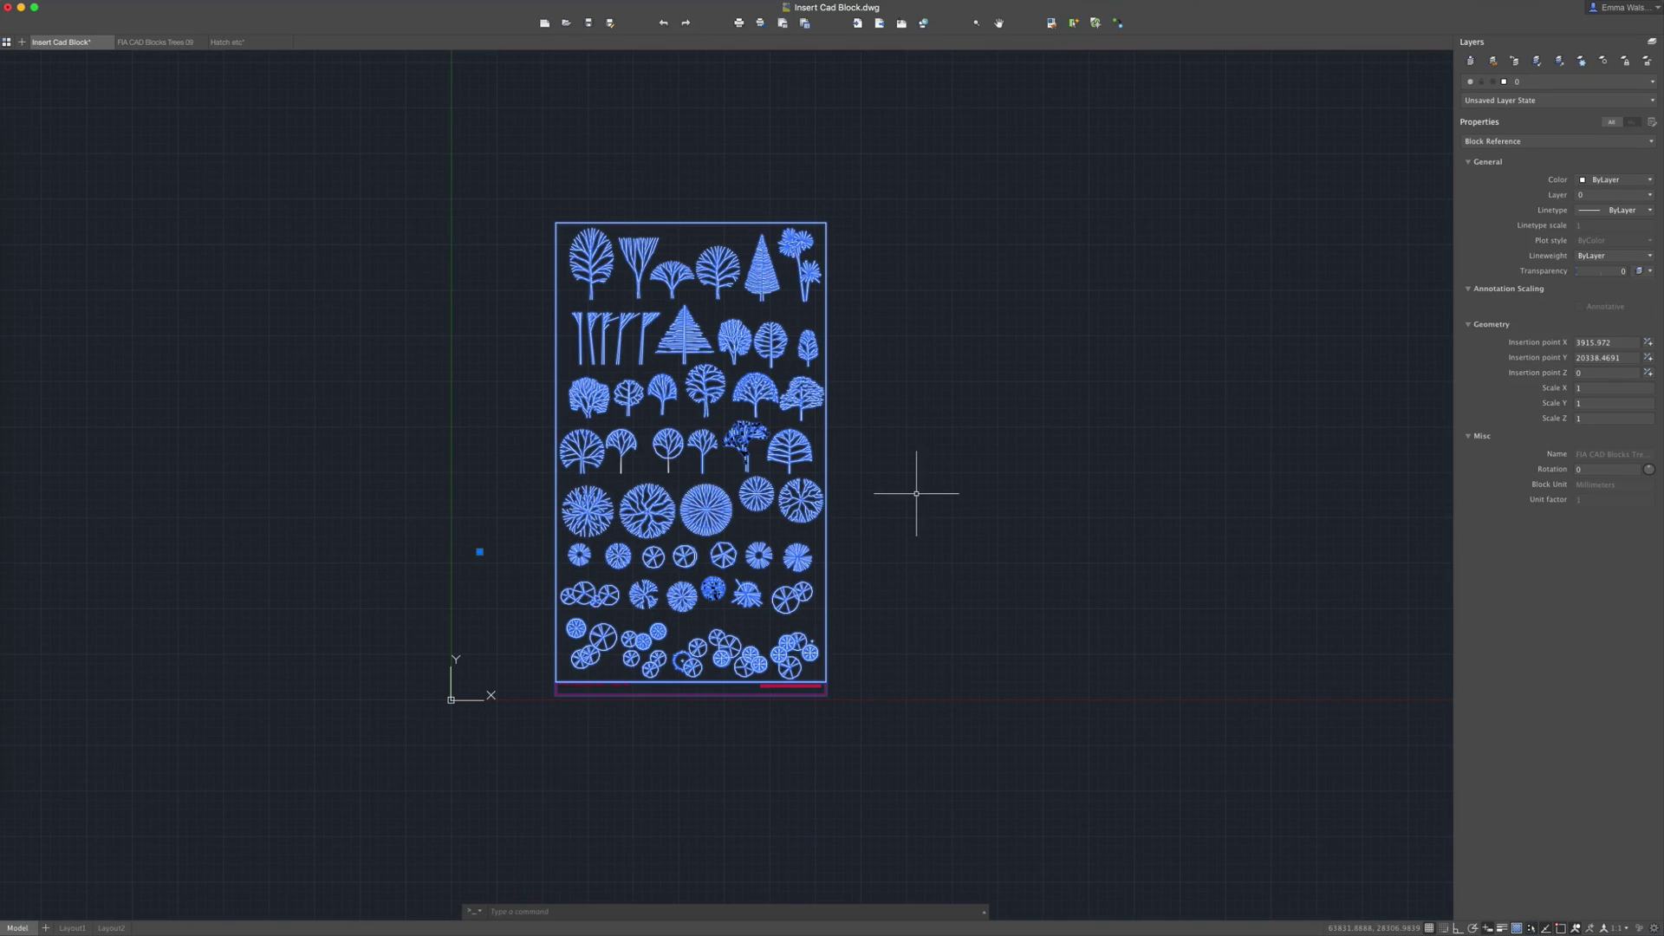
key("Escape")
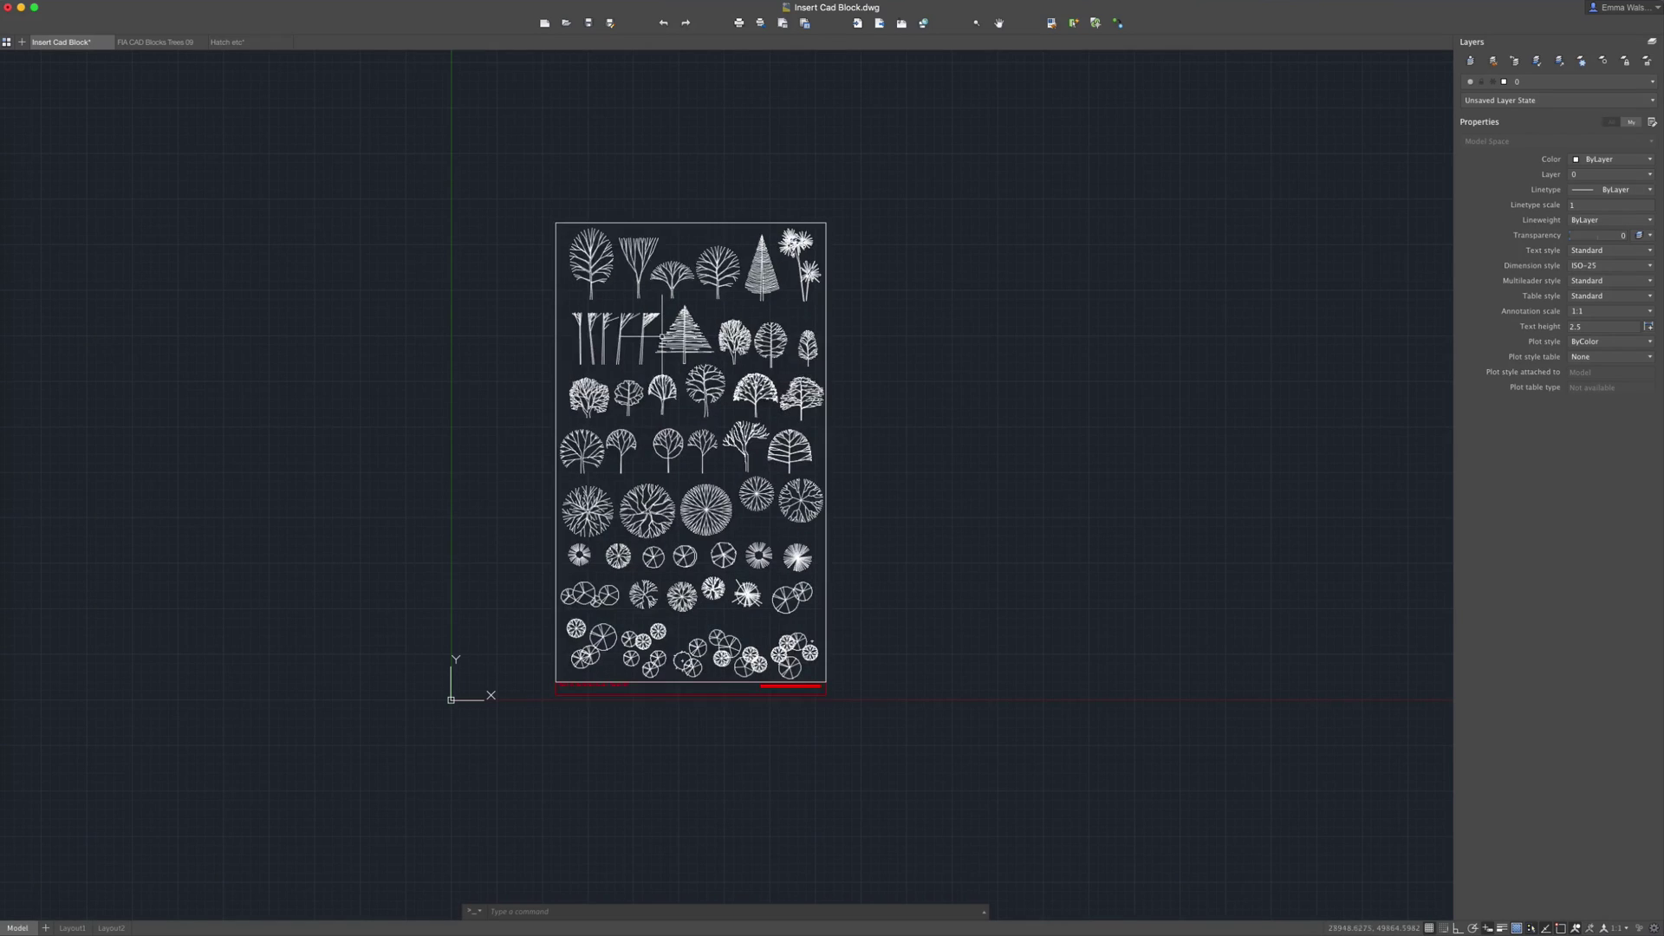
left_click(673, 336)
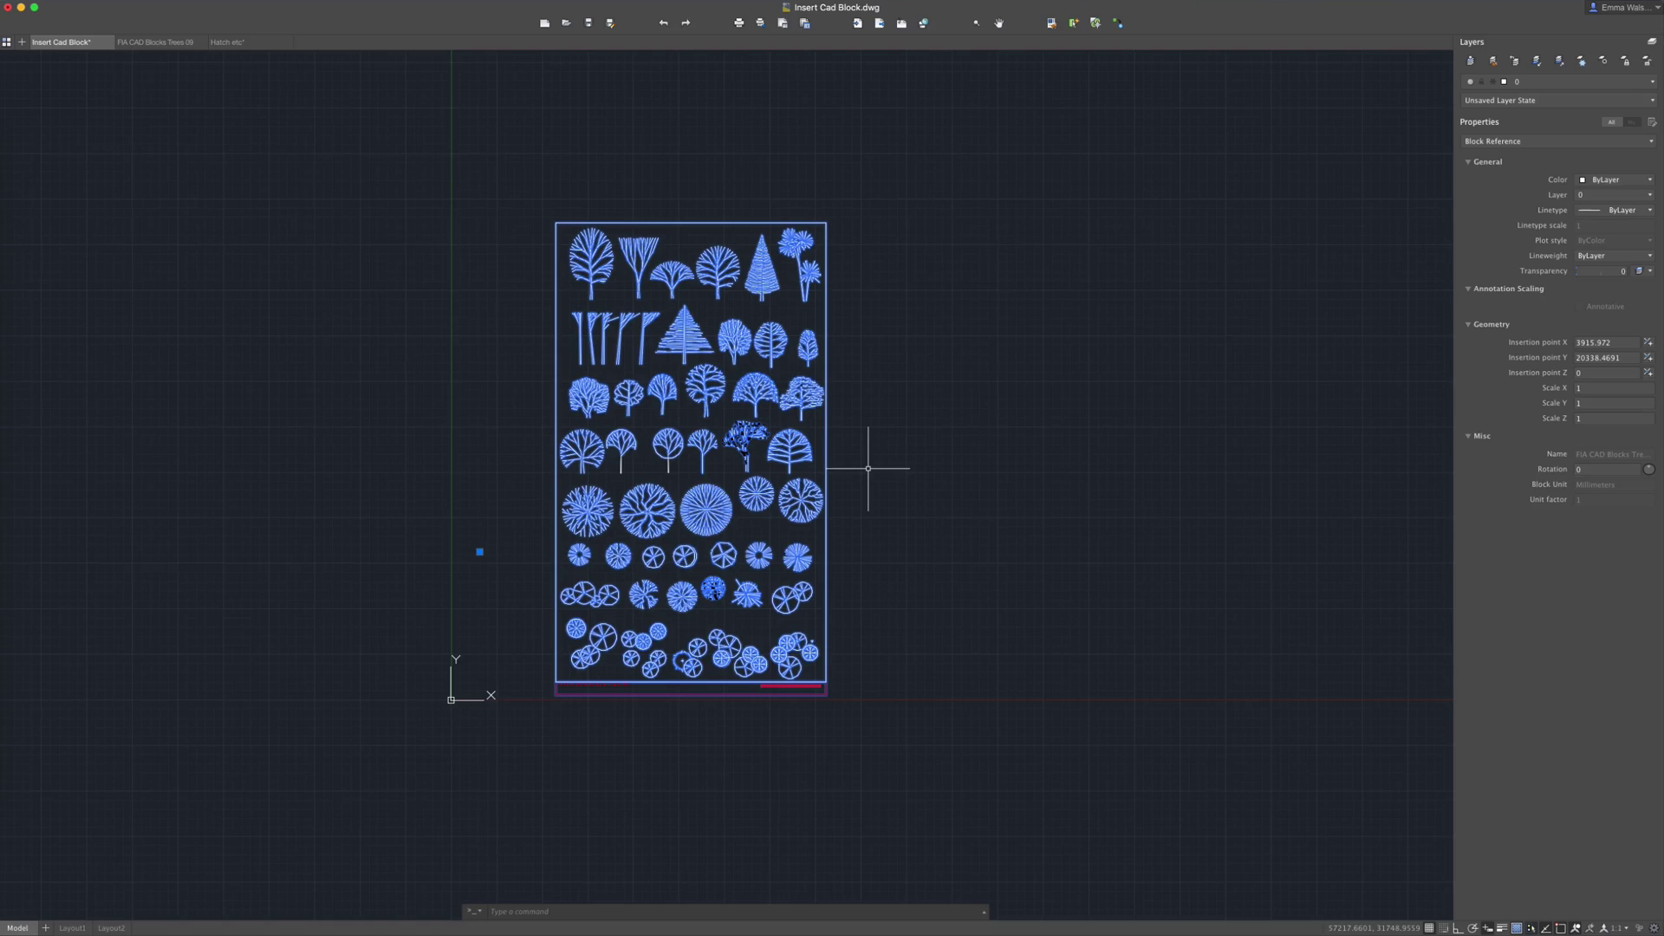
type("x")
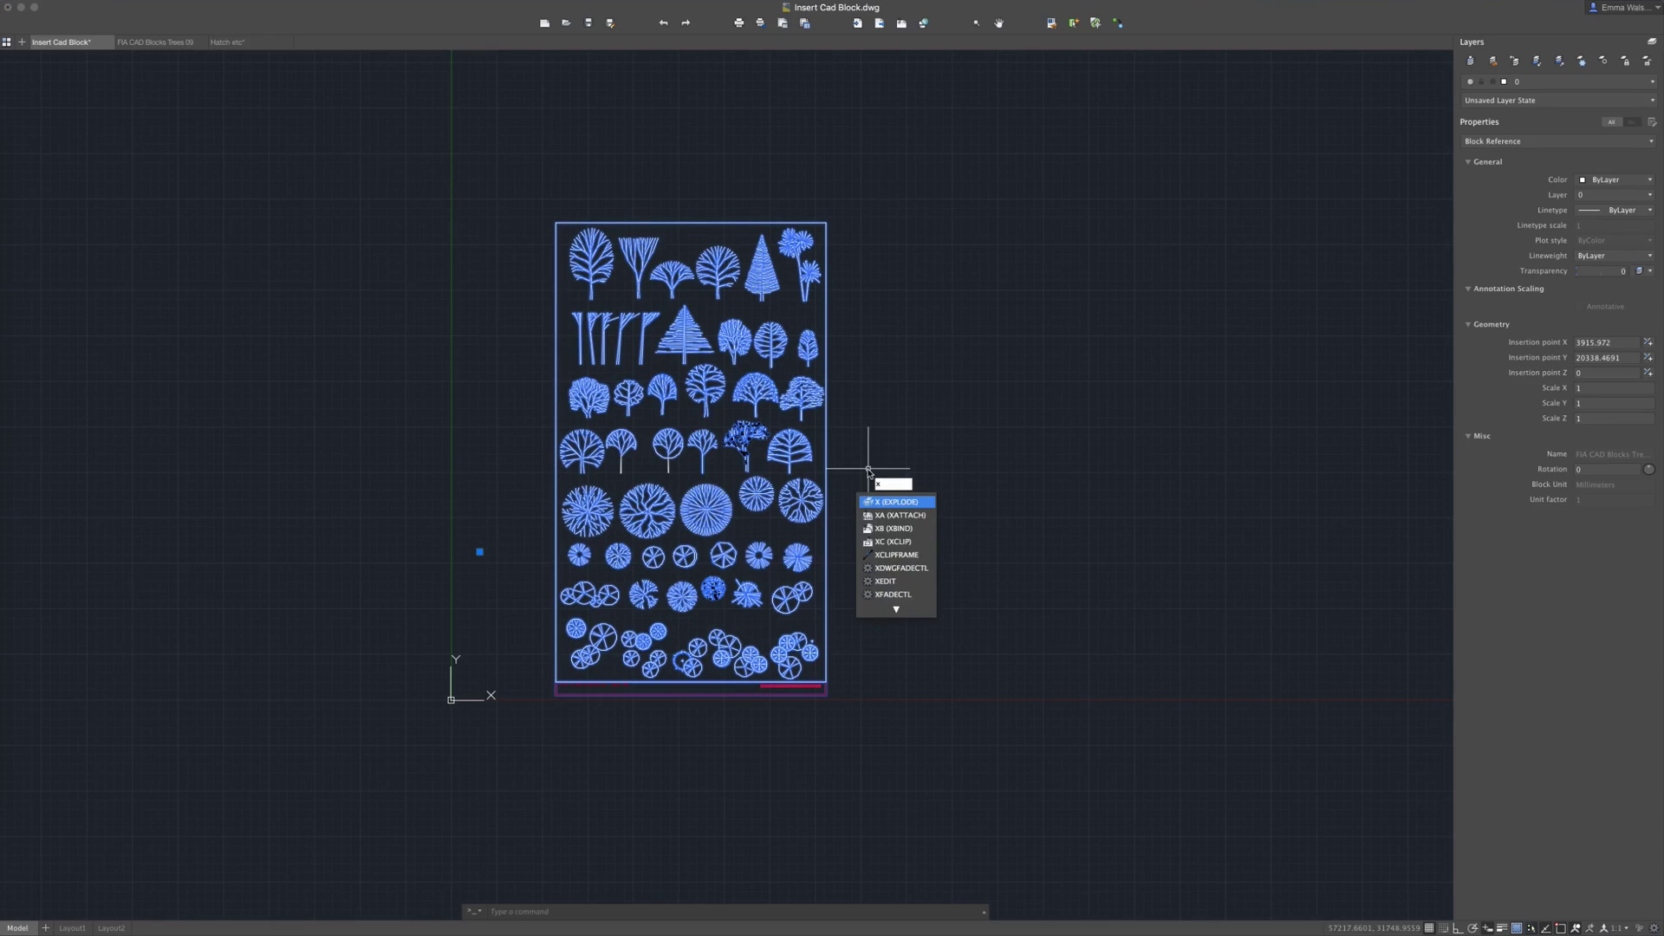
key("Return")
Select various single trees and then the whole exploded sheet to examine how its contents are separated
left_click(799, 501)
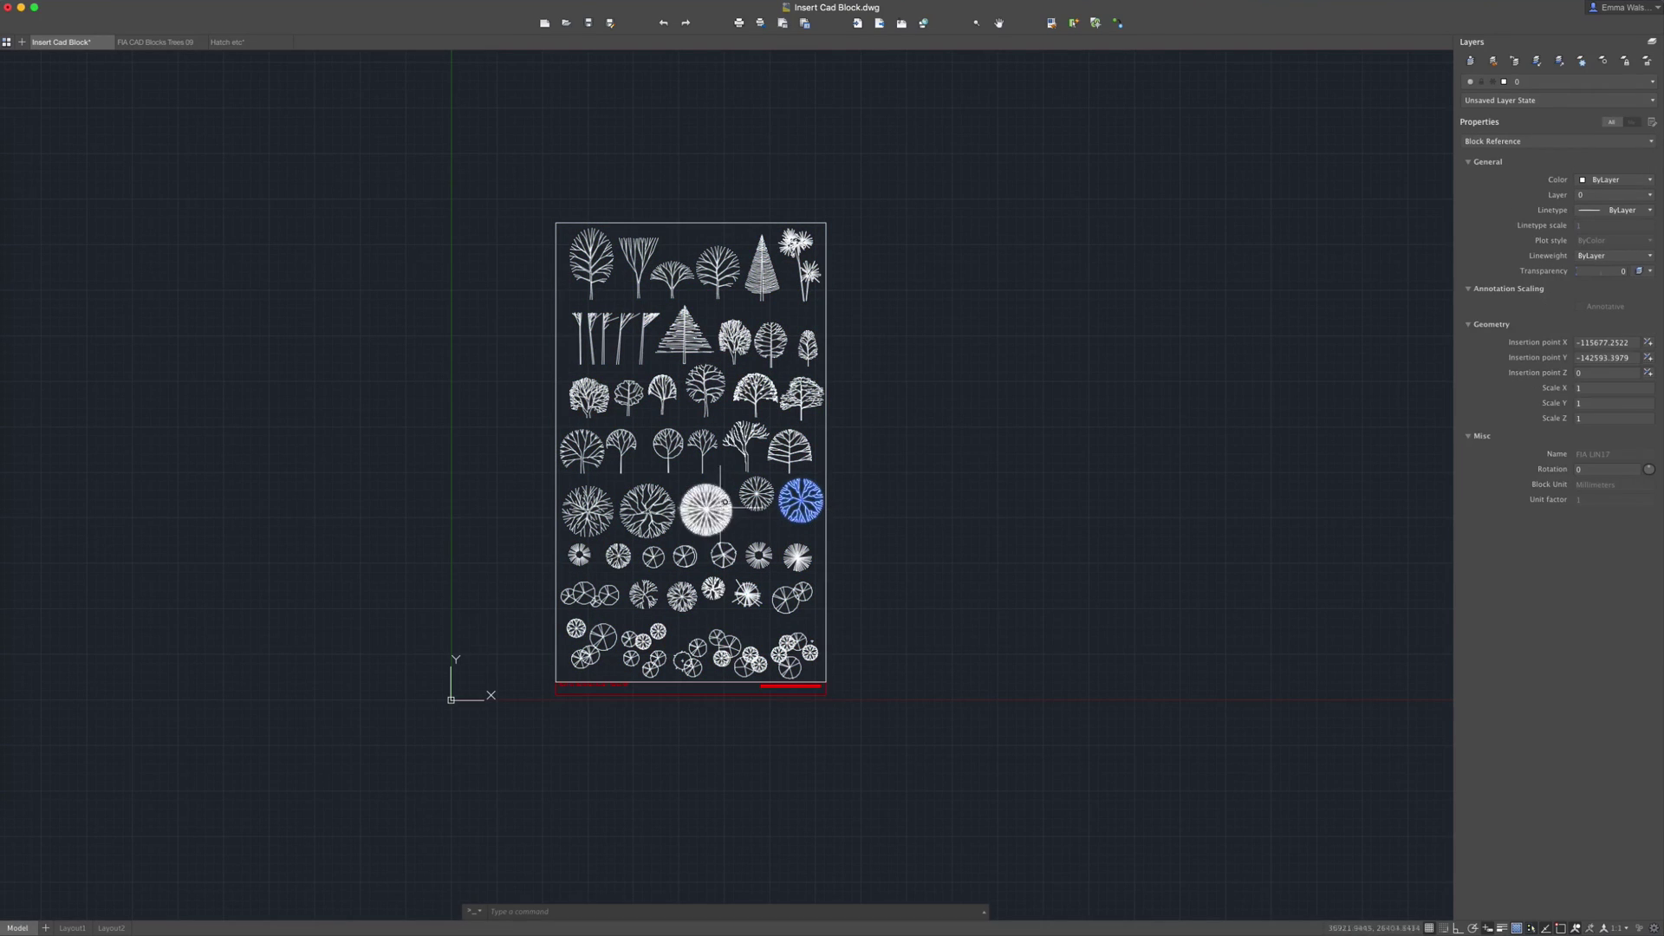
left_click(711, 507)
left_click(668, 446)
left_click(659, 388)
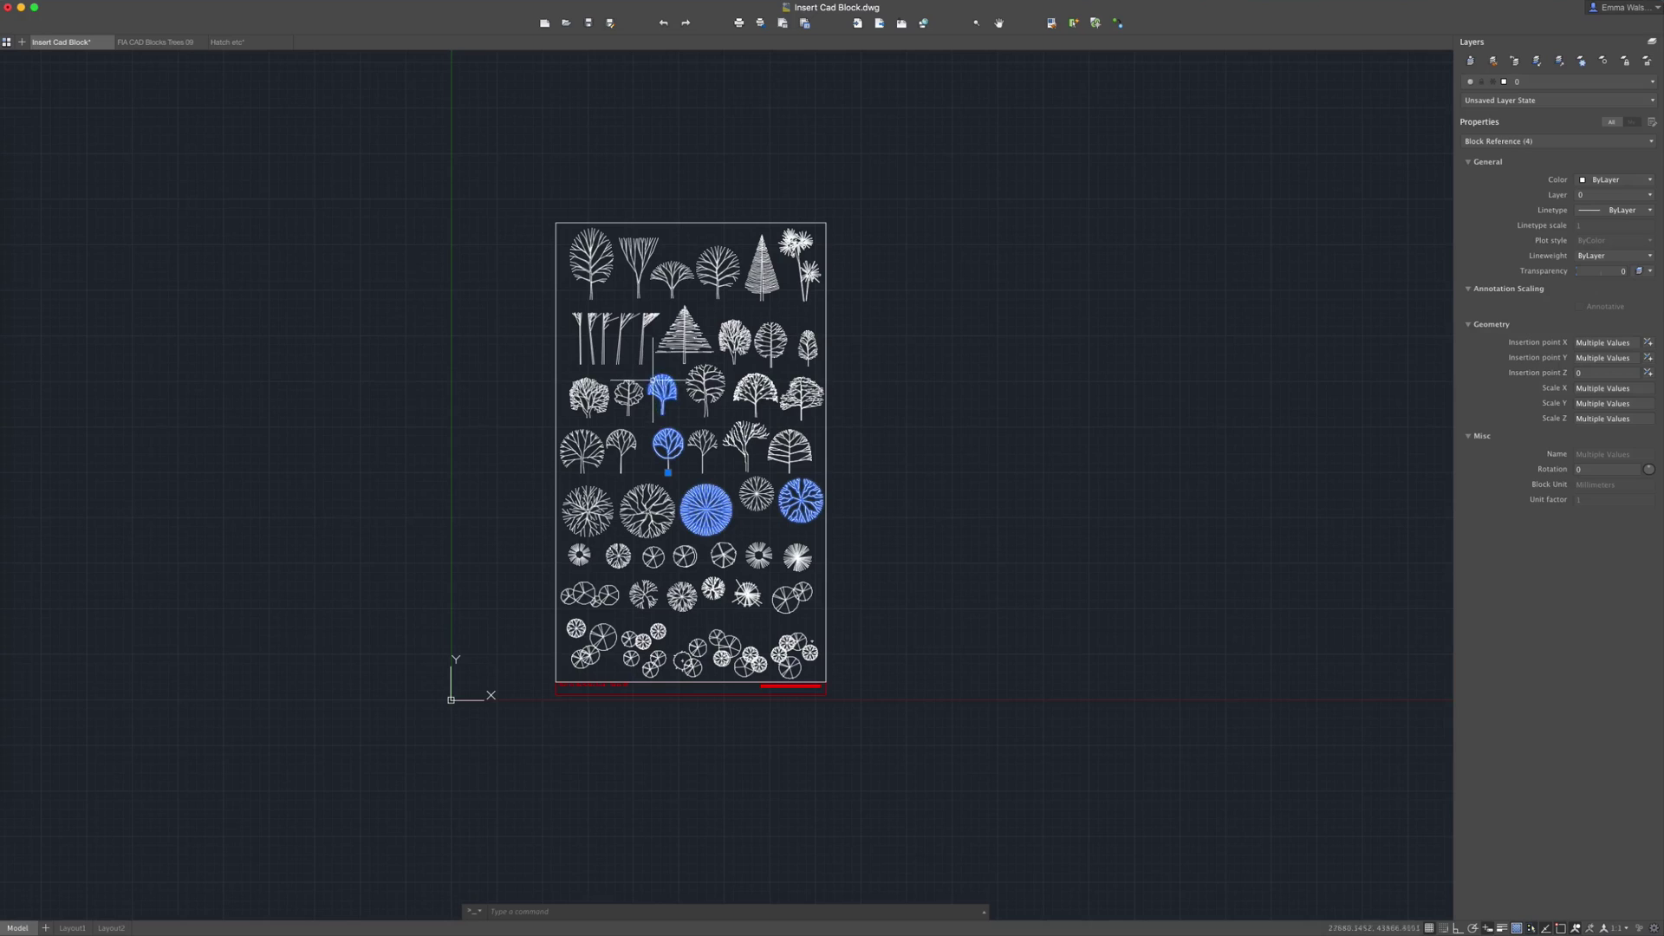
key("Escape")
left_click(684, 334)
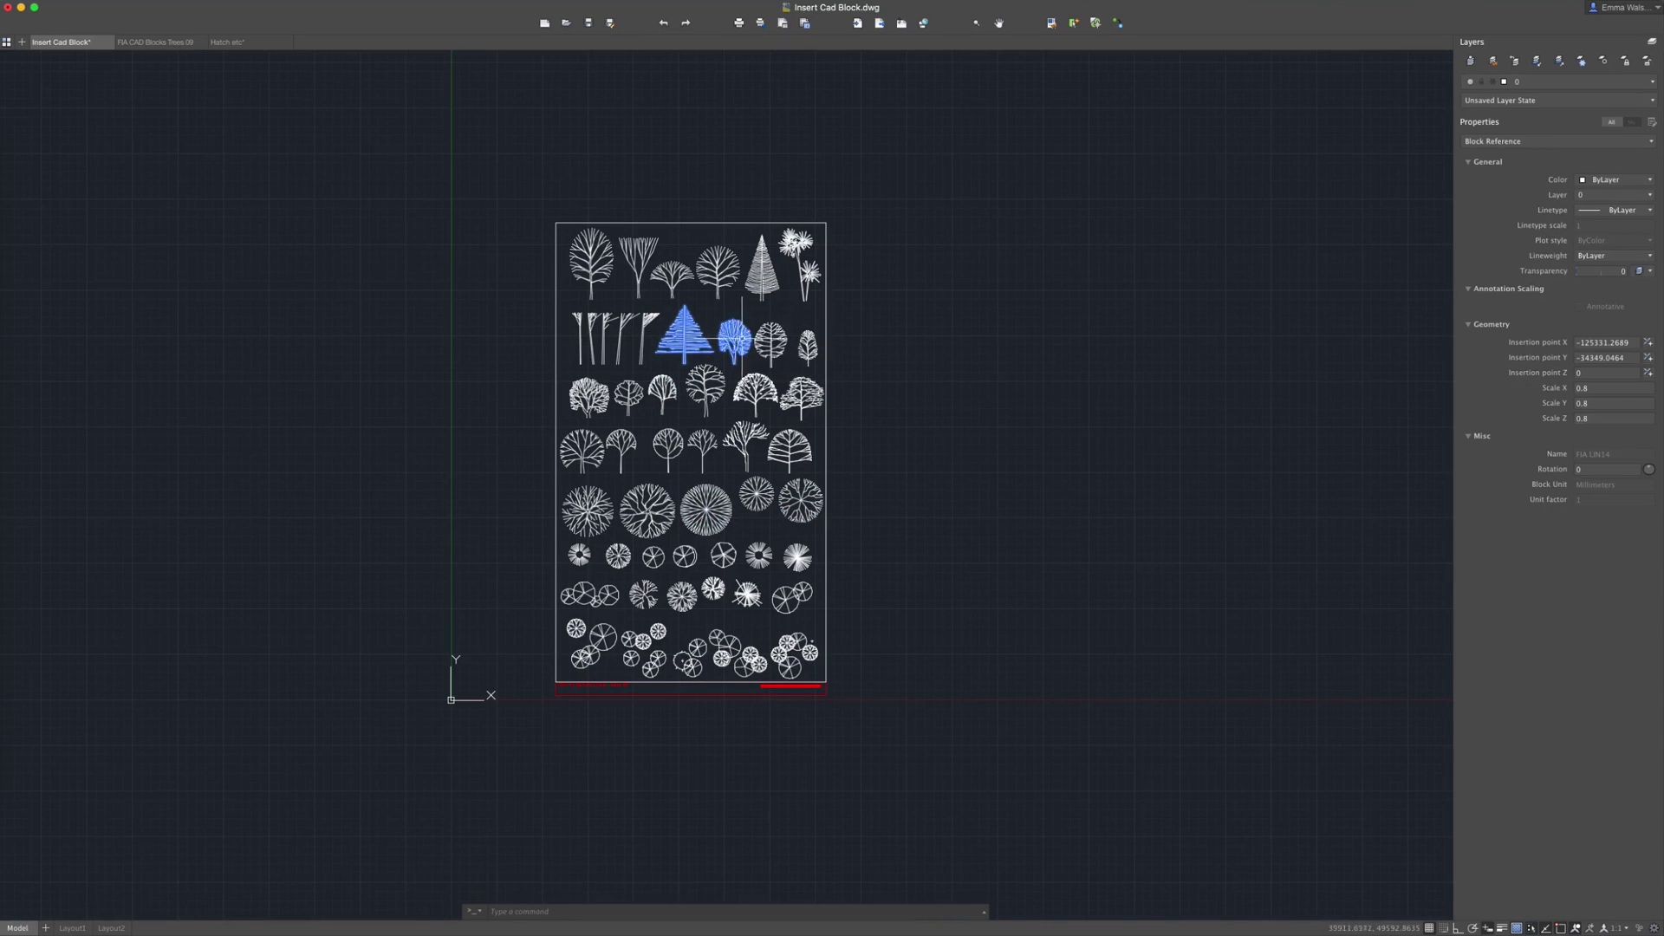
key("Escape")
left_click(959, 231)
left_click(382, 788)
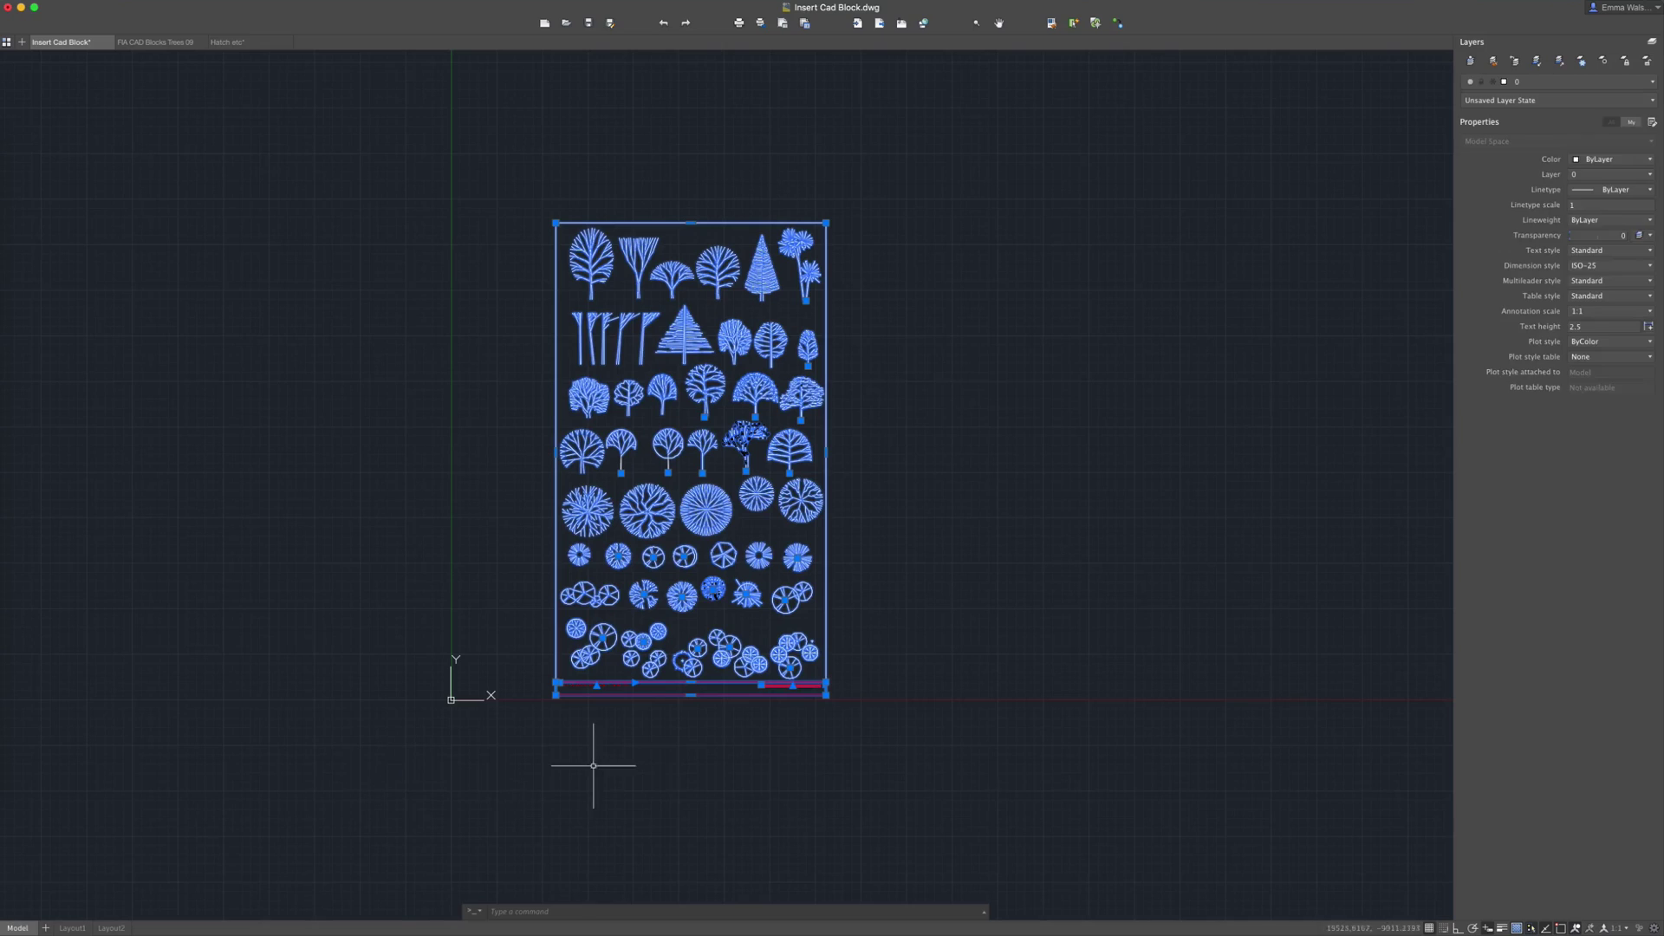
key("Escape")
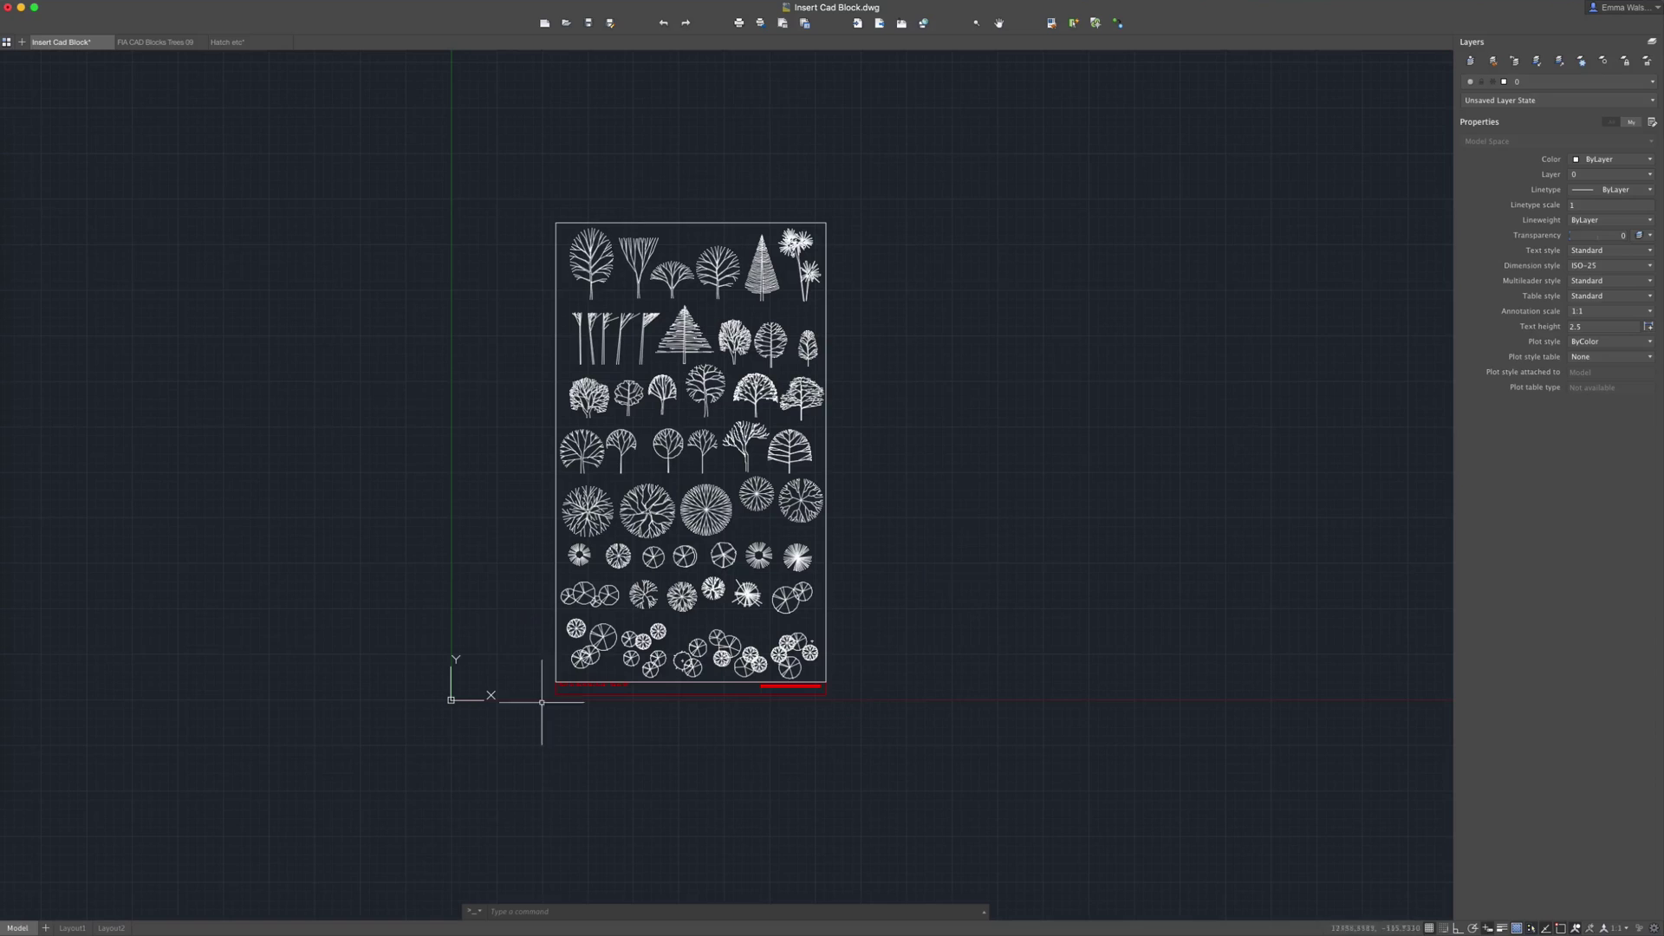
scroll(906, 702, "down", 2)
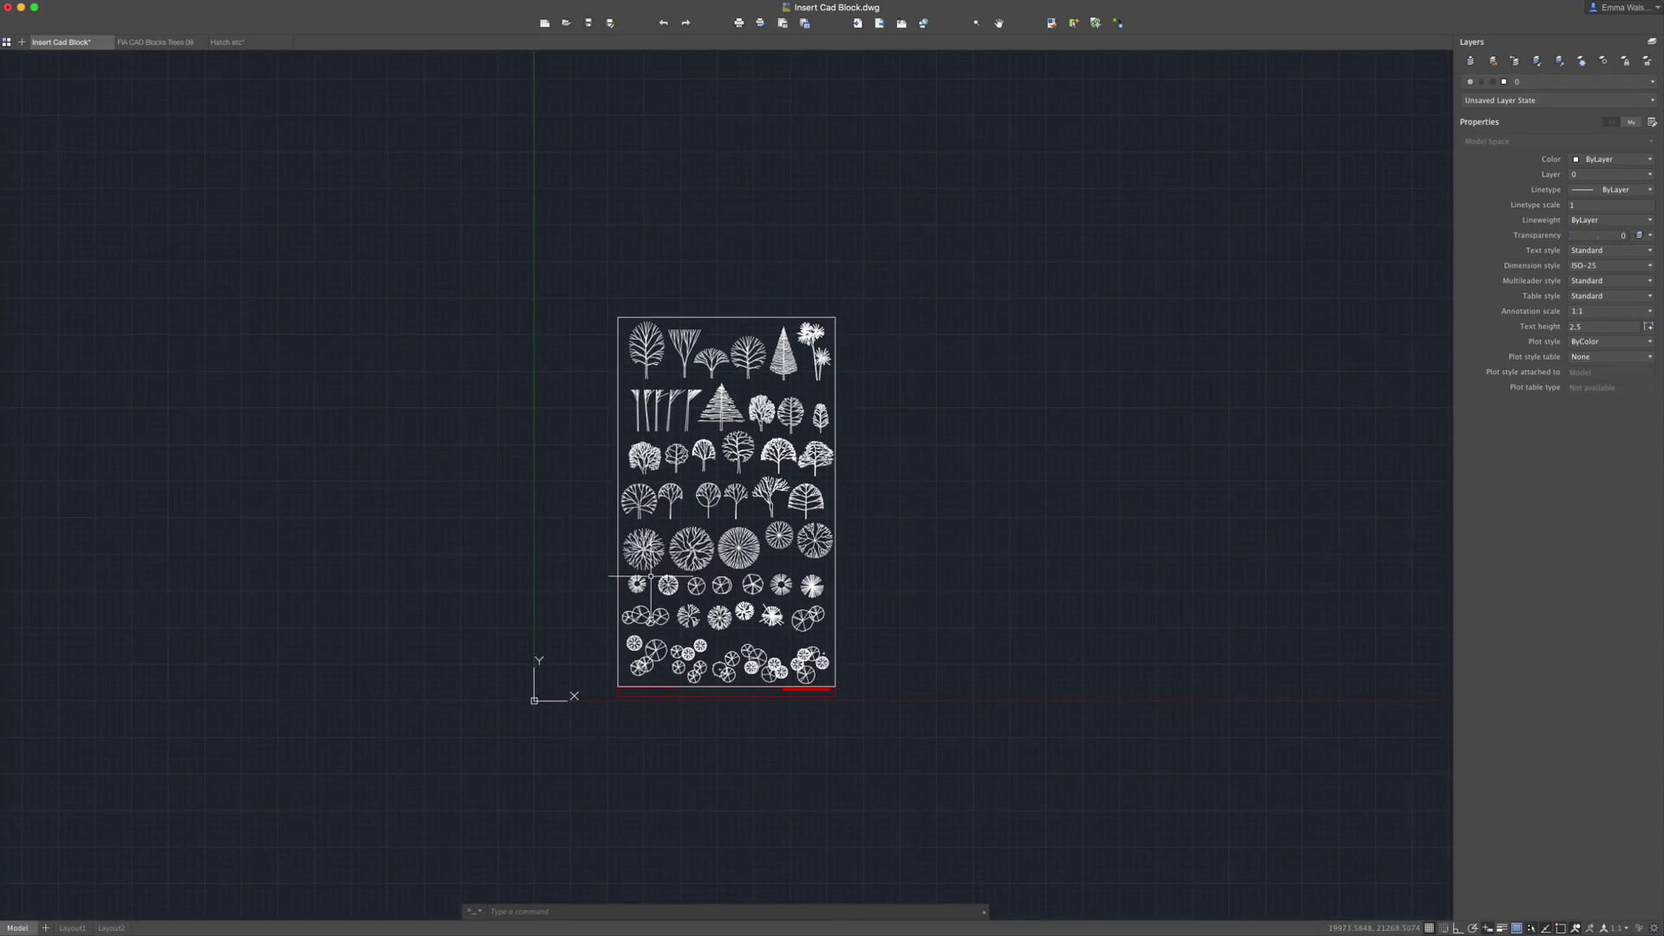
scroll(652, 577, "up", 2)
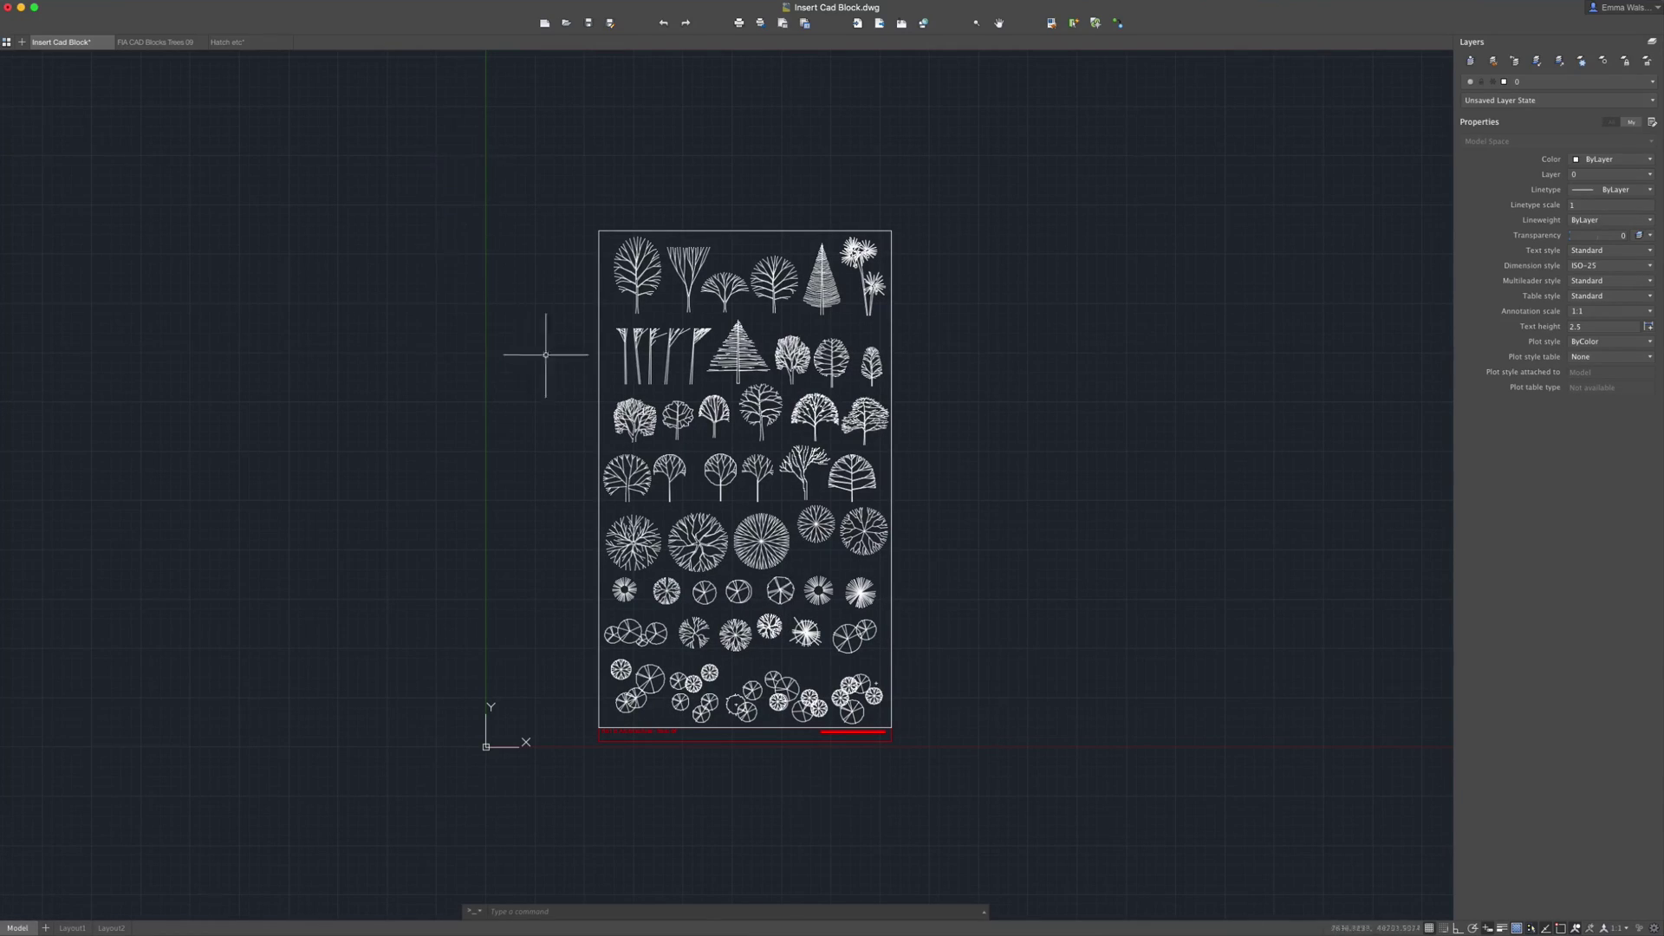
Delete the whole exploded tree sheet from the drawing, including its frame and title strip
left_click(532, 159)
left_click(1079, 815)
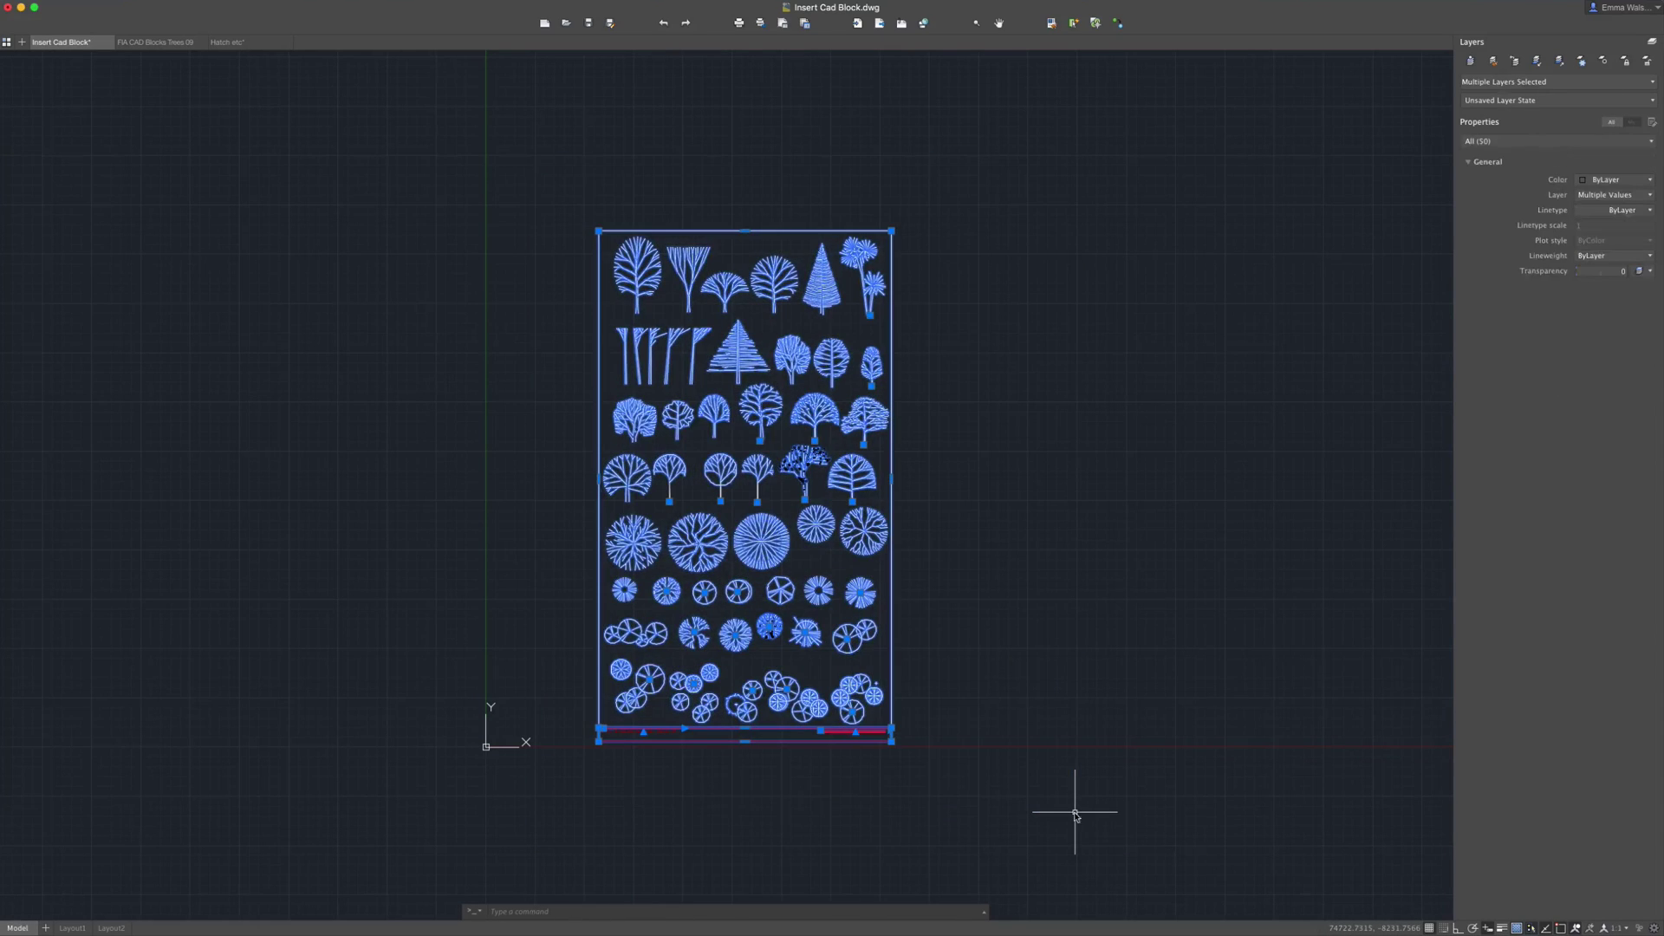
key("Delete")
In the FIA CAD Blocks Trees 09 drawing, copy the large radial plan tree with its centre as the base point
left_click(156, 41)
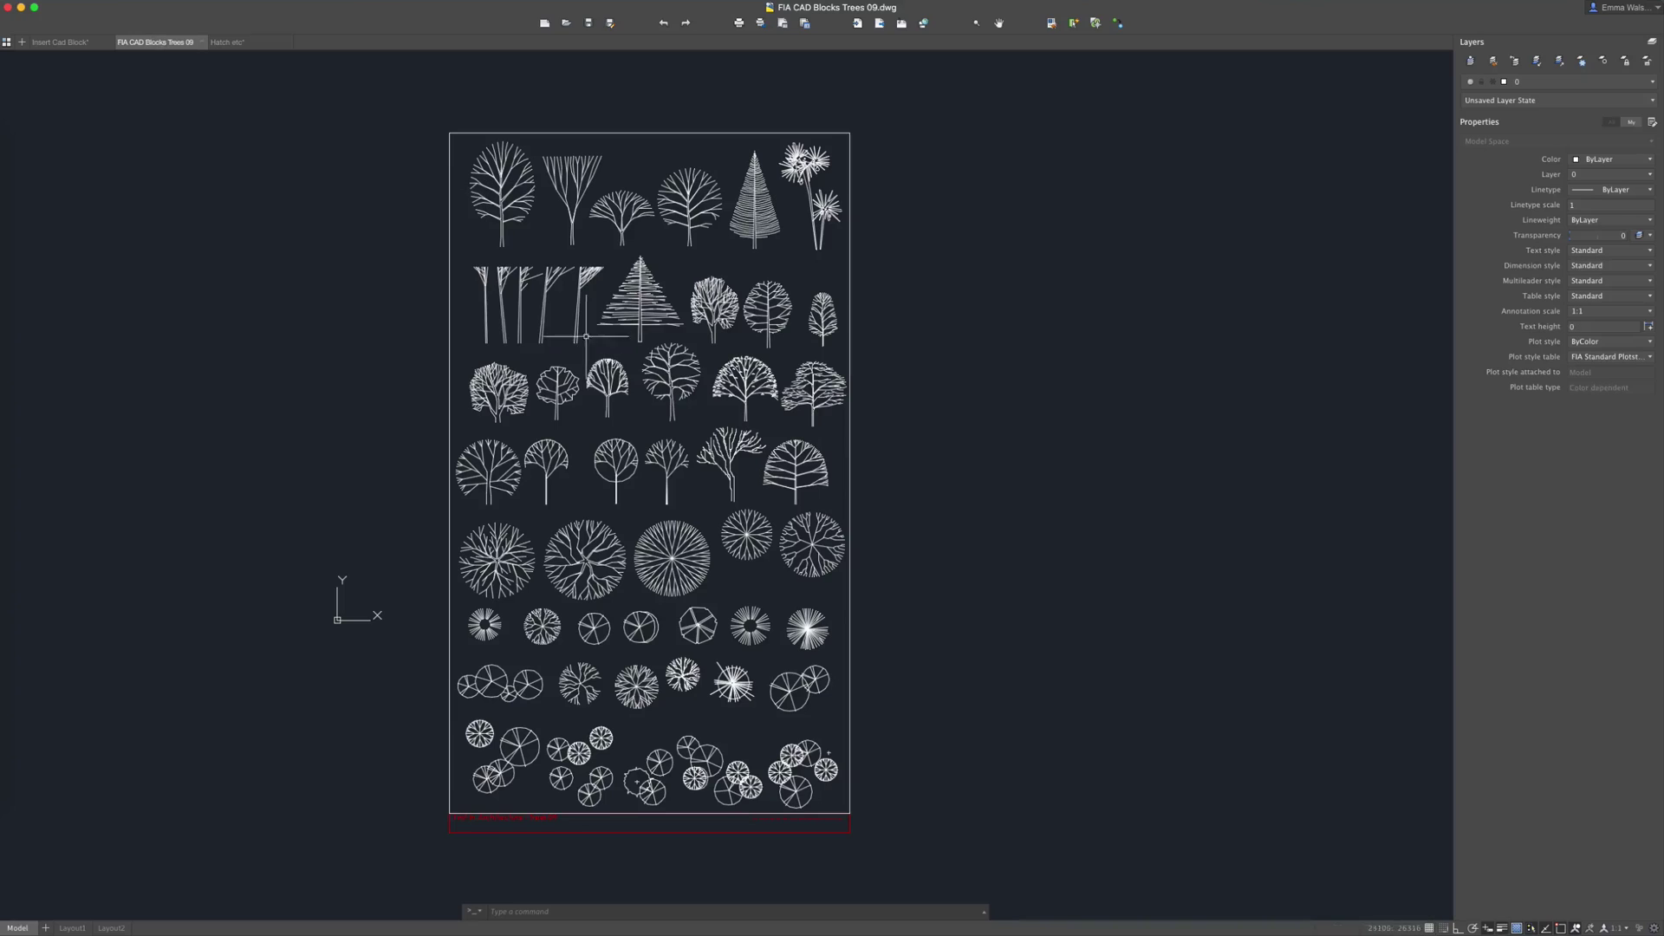
scroll(728, 433, "down", 1)
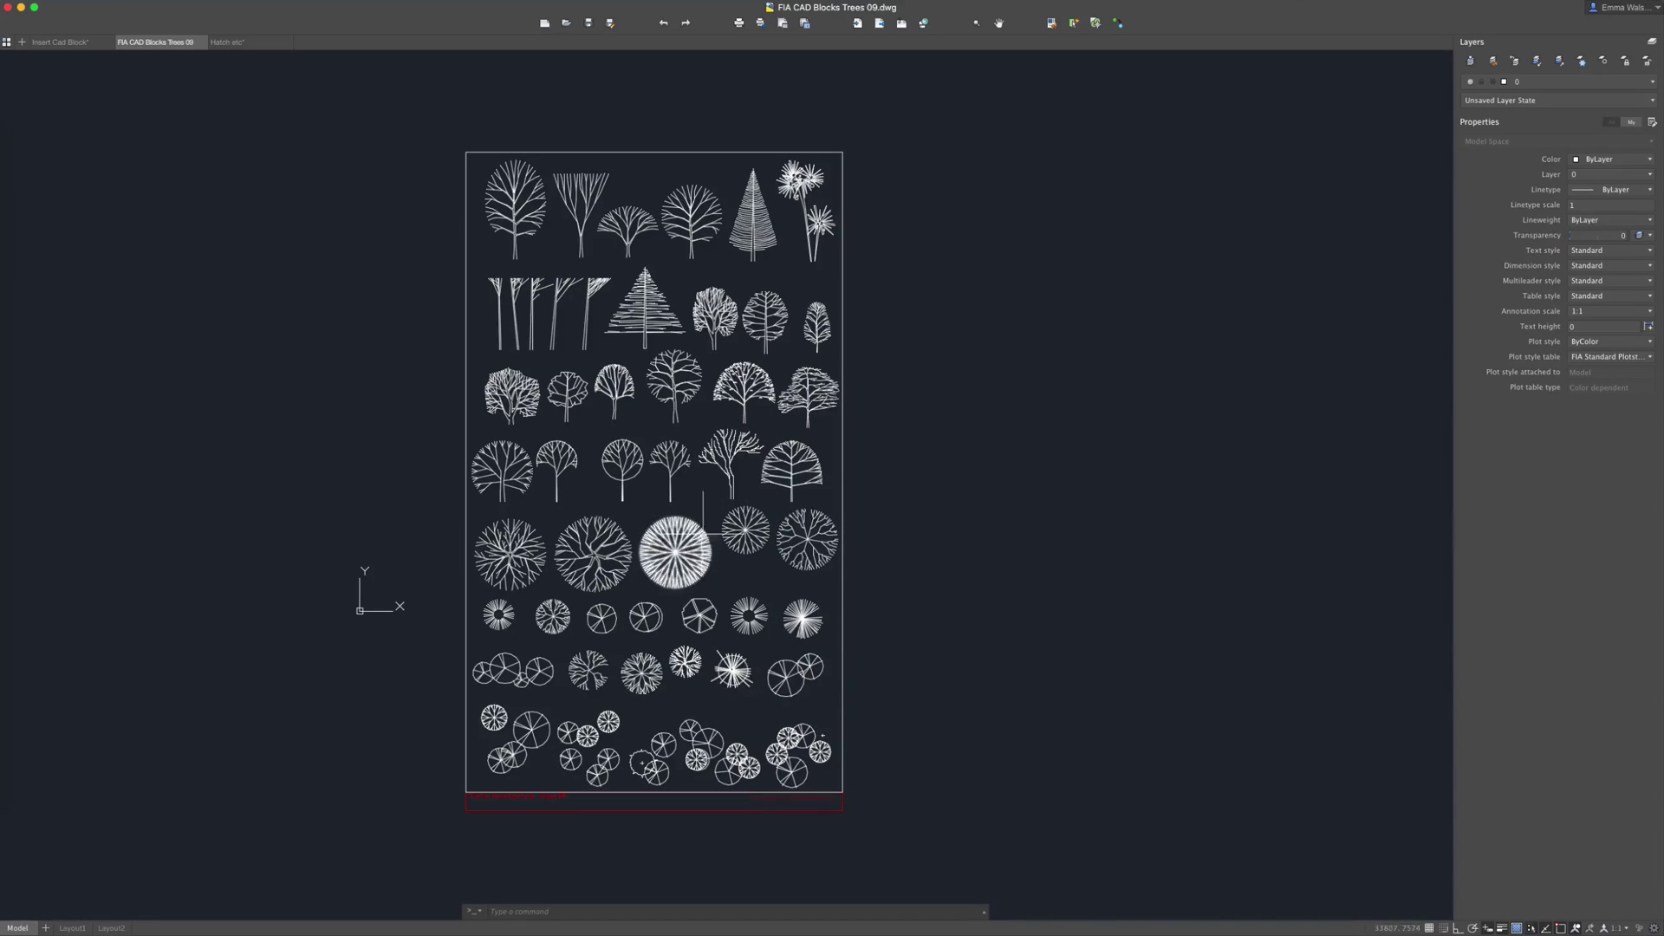
left_click(676, 546)
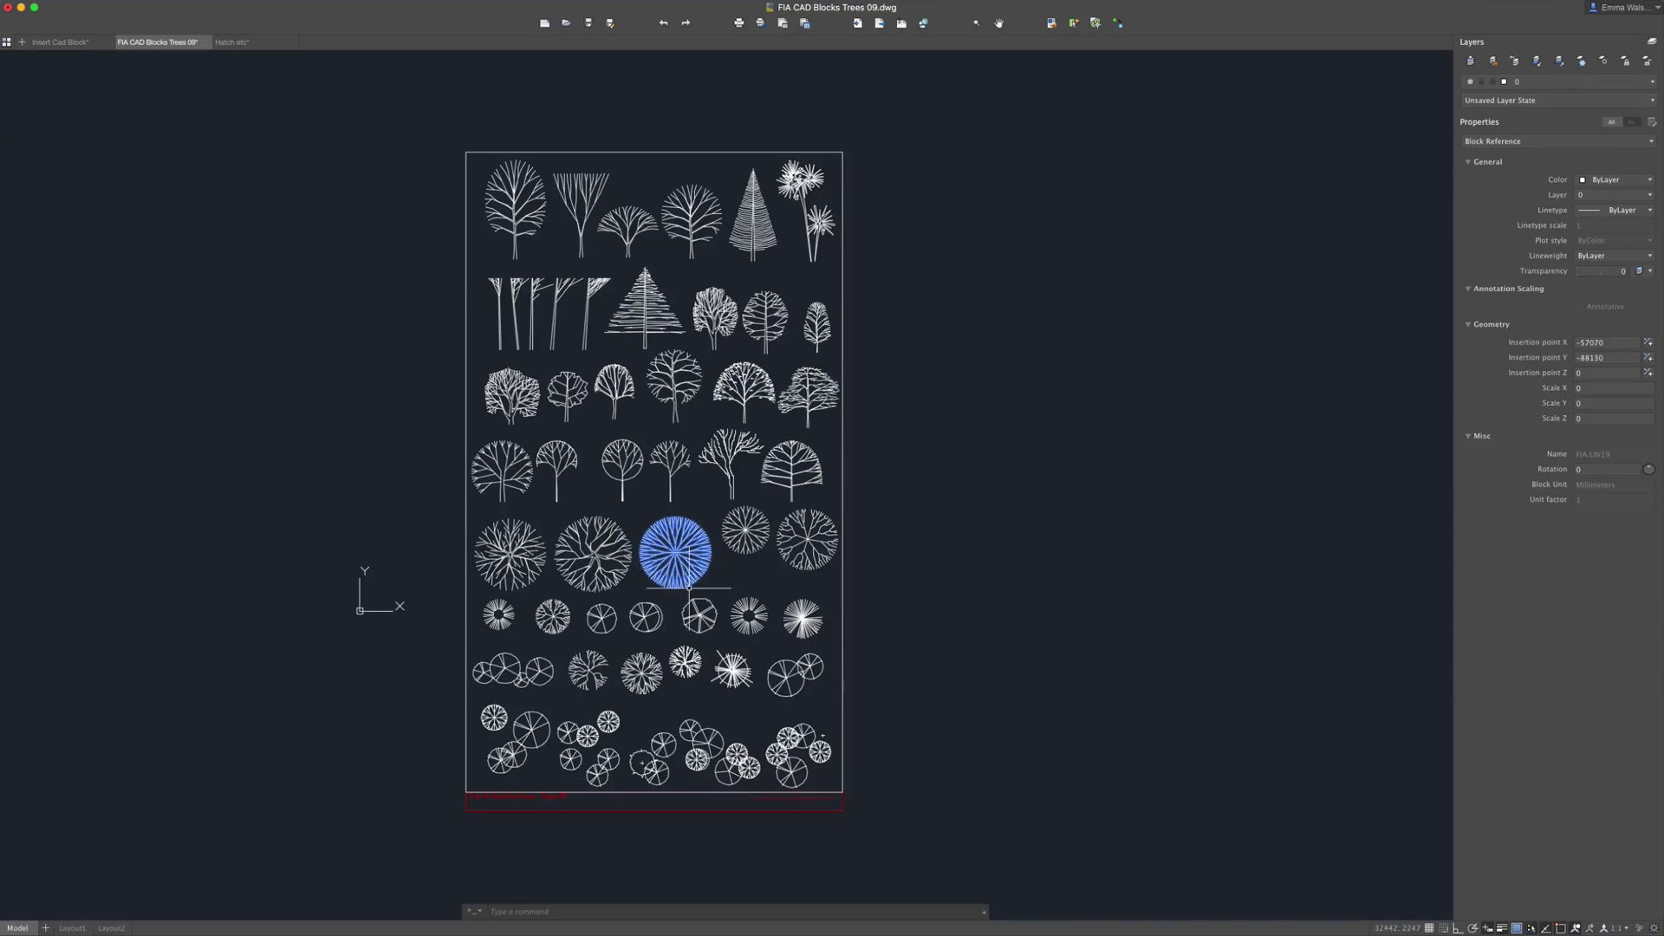
key("super+shift+c")
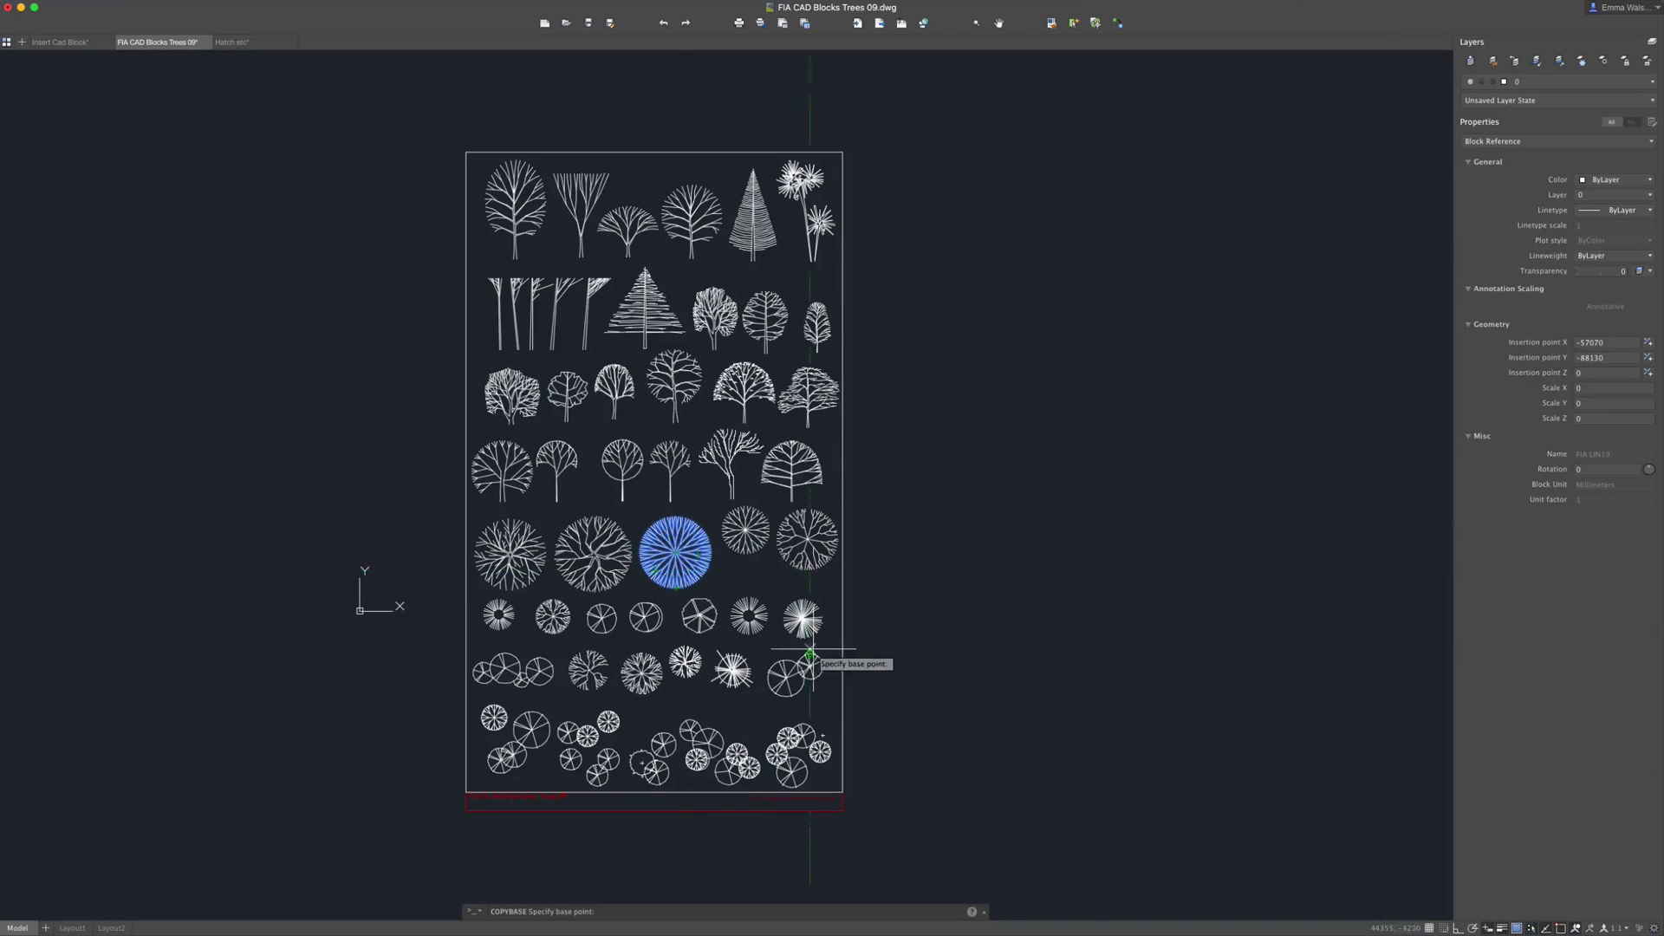
left_click(676, 552)
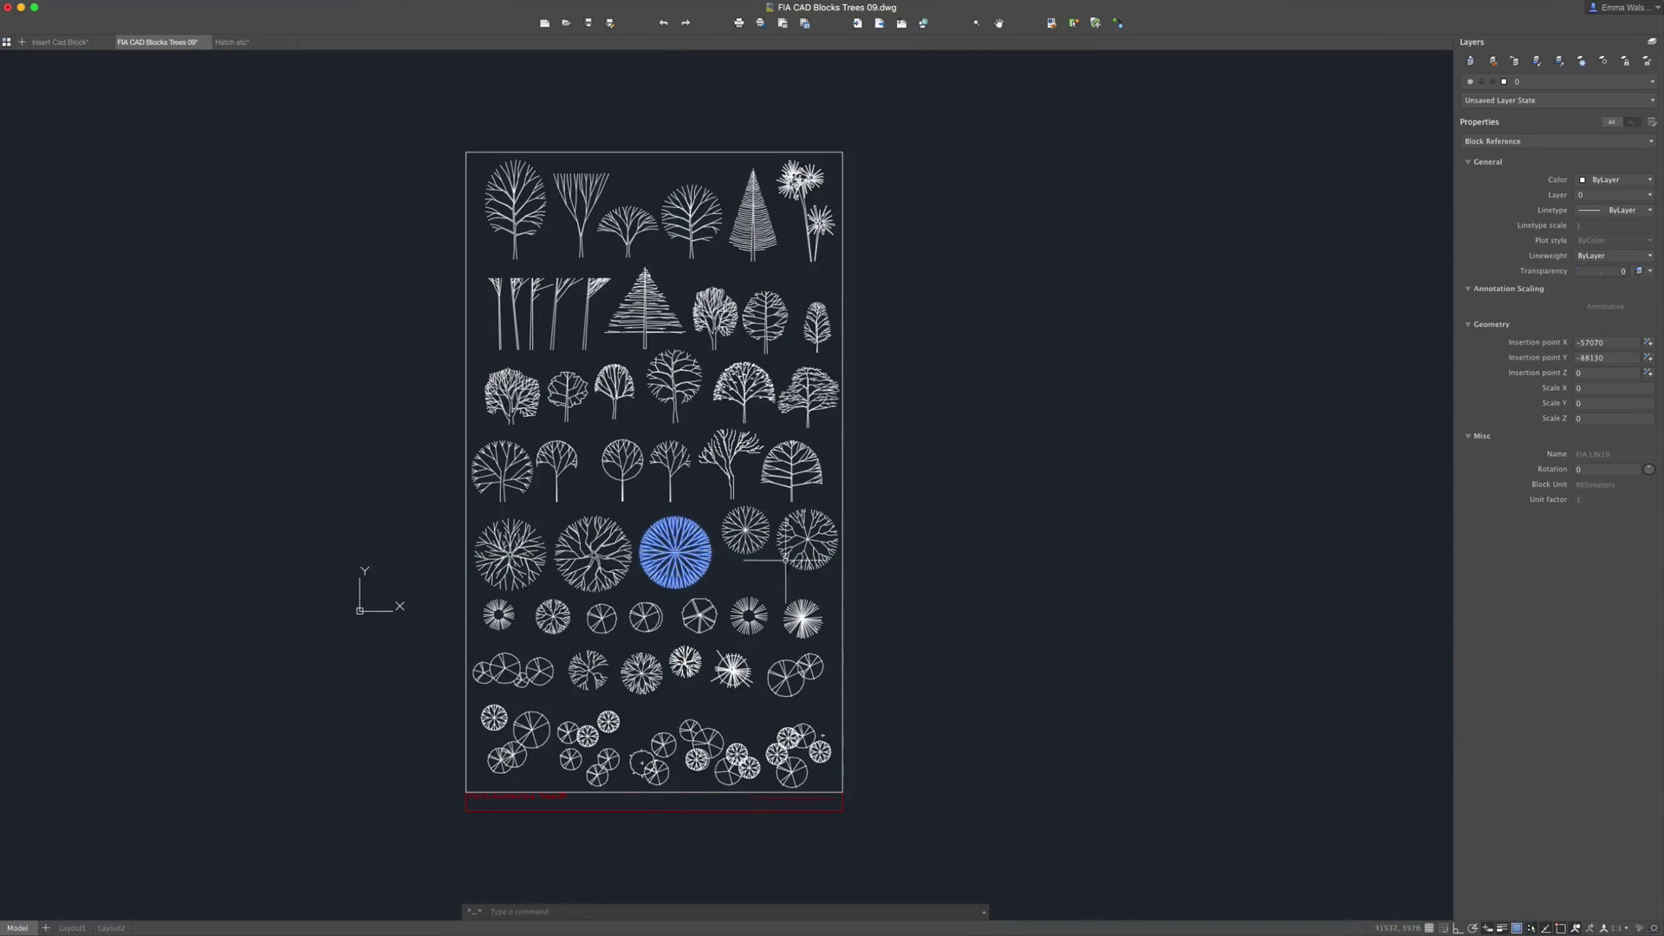
Paste the copied radial tree into the Insert Cad Block drawing, above and to the right of the origin
left_click(60, 42)
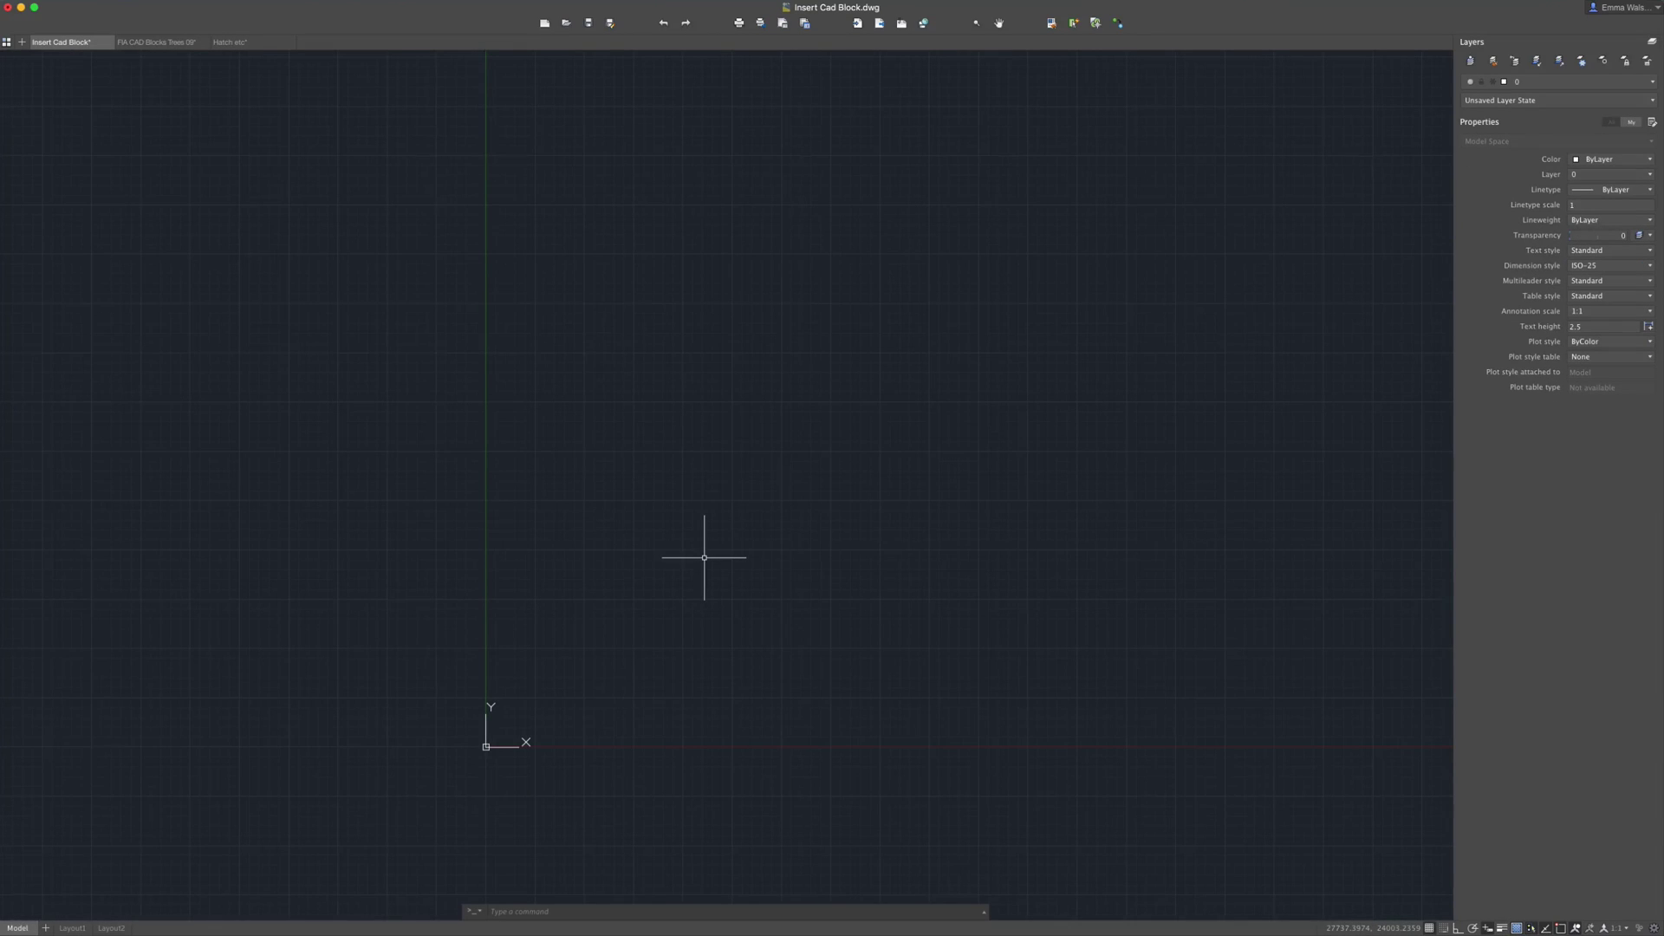
key("super+v")
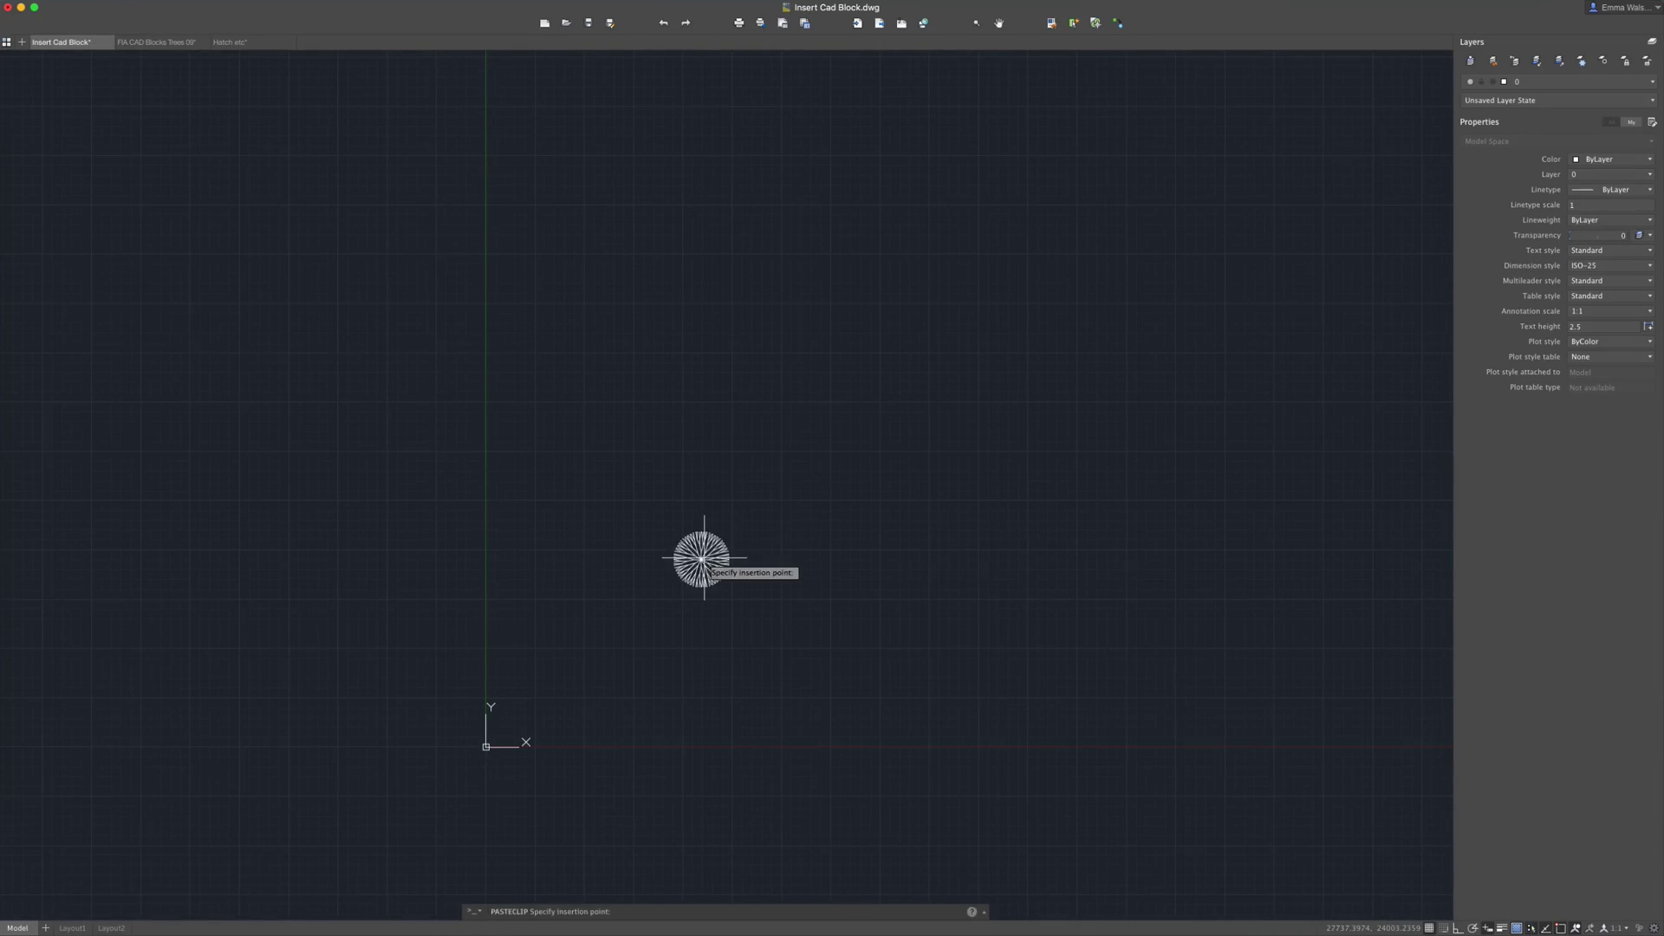
left_click(687, 543)
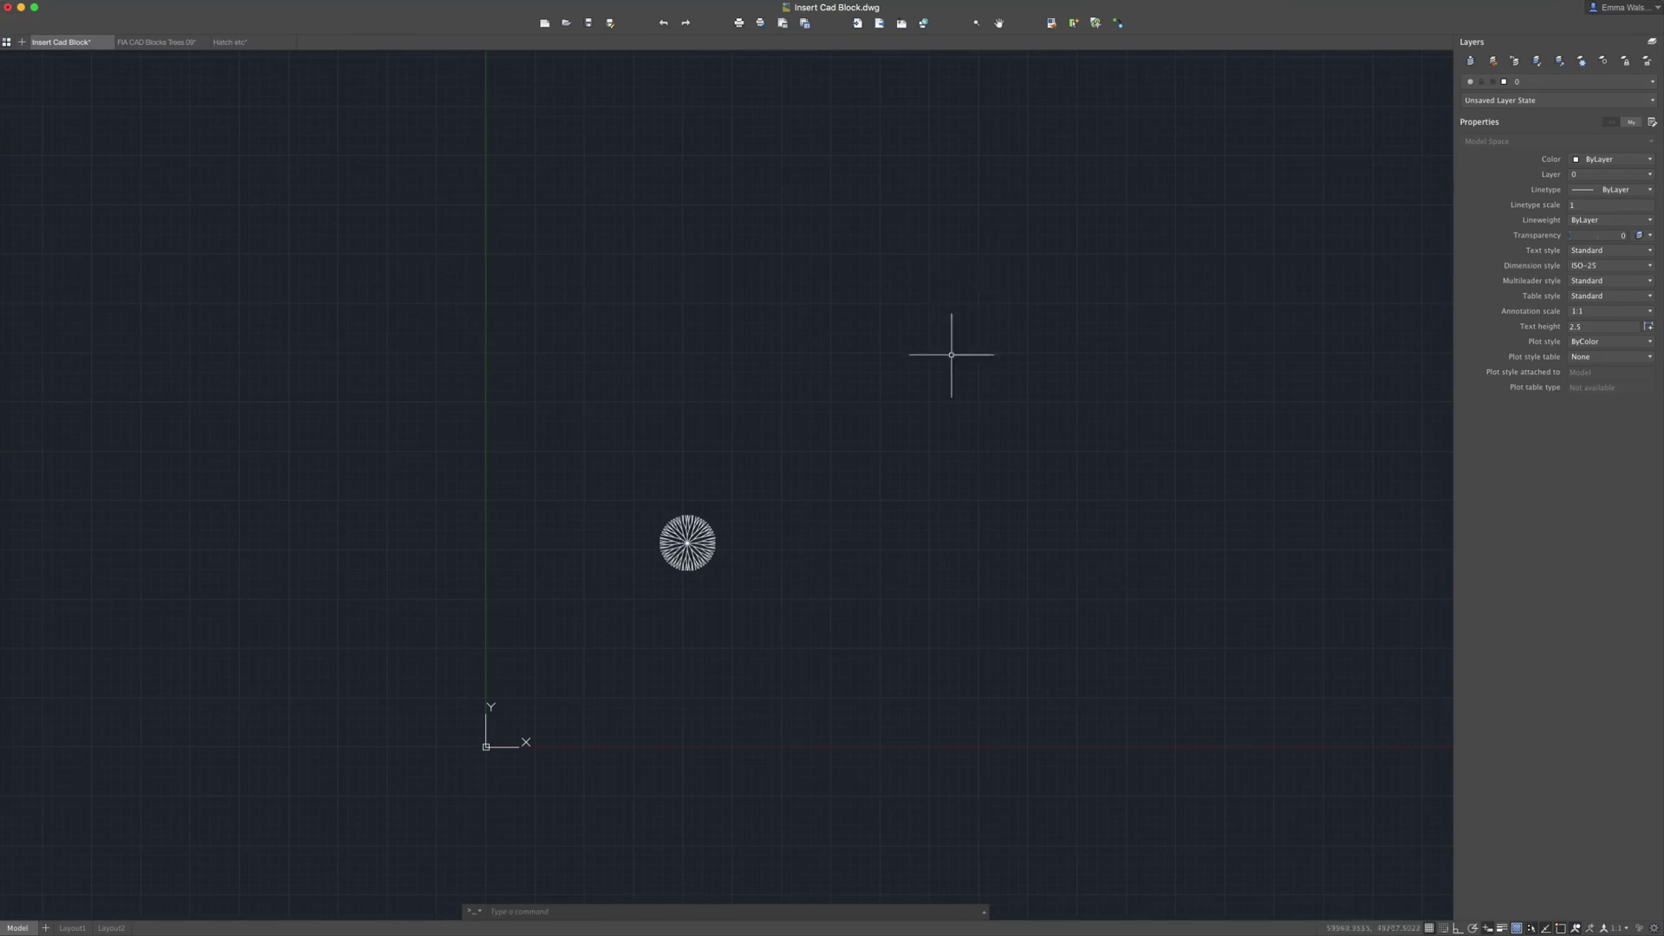
Select the pasted radial tree to examine its block reference properties, including its name, and clear the selection
left_click(769, 680)
left_click(695, 543)
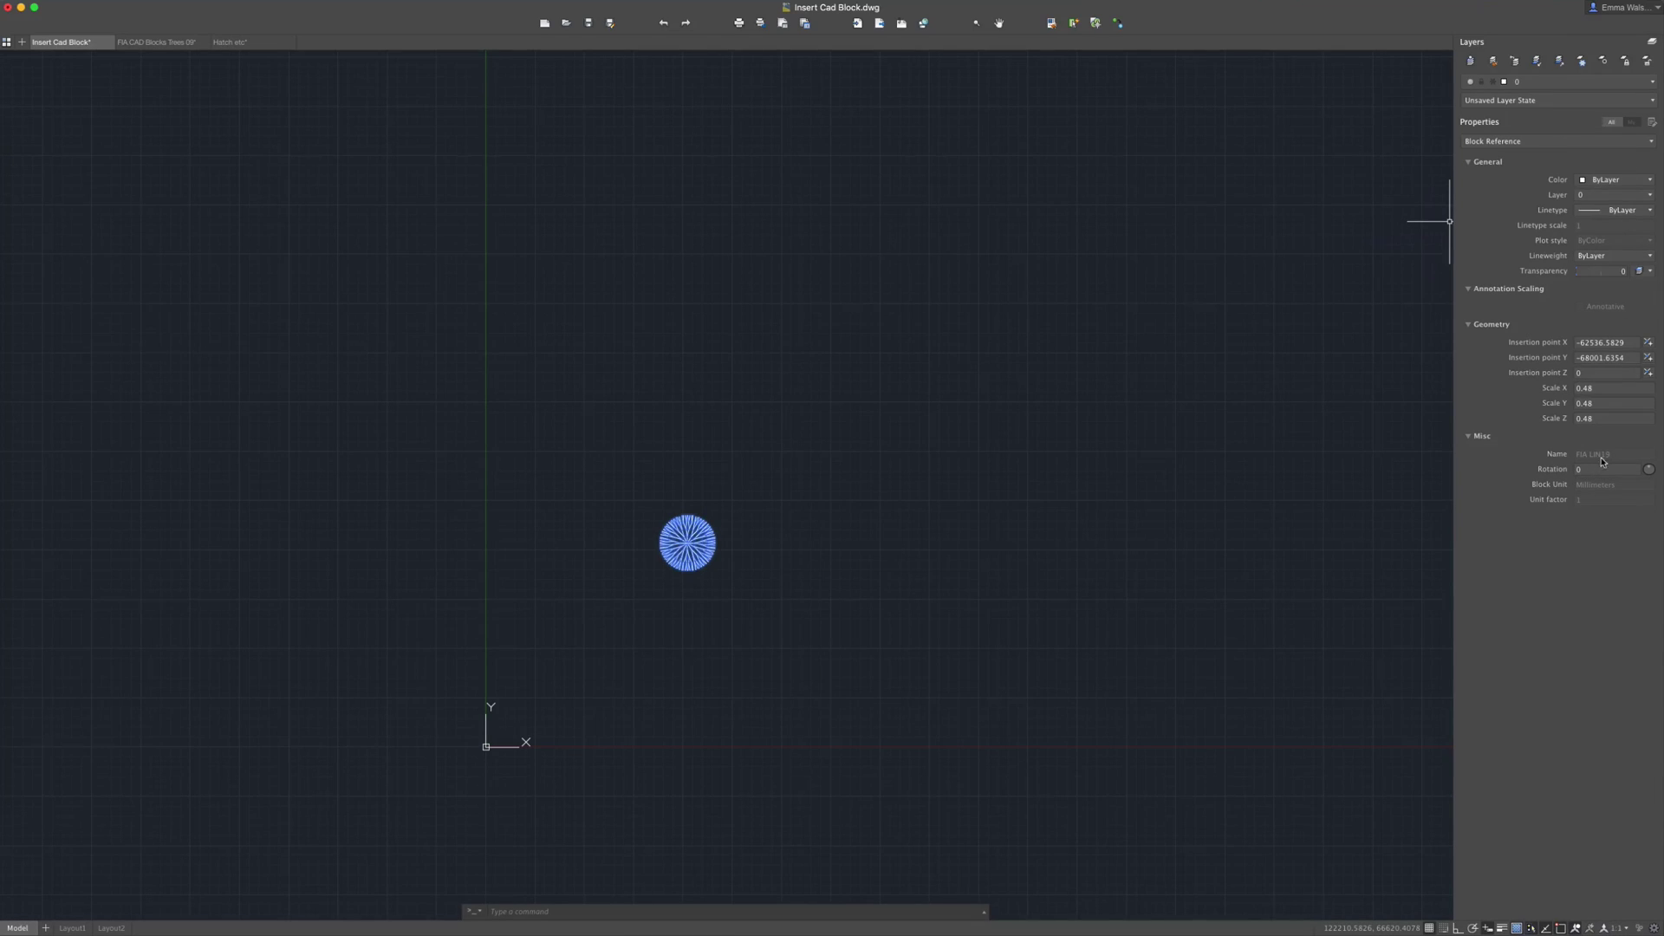
key("Escape")
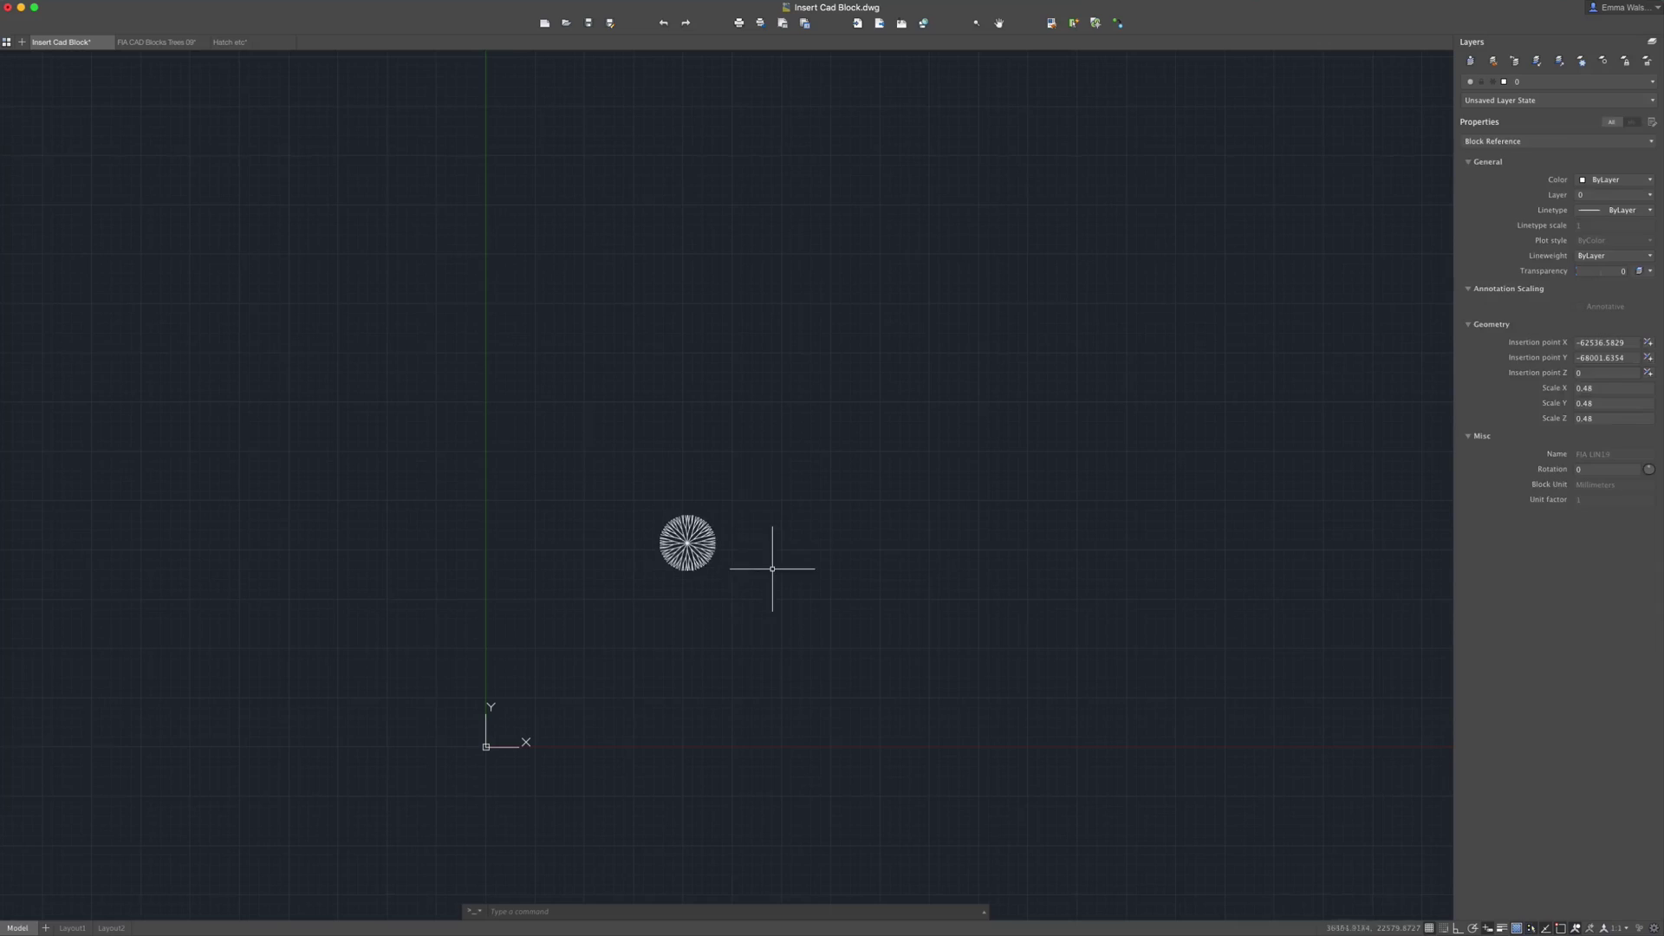
left_click(676, 559)
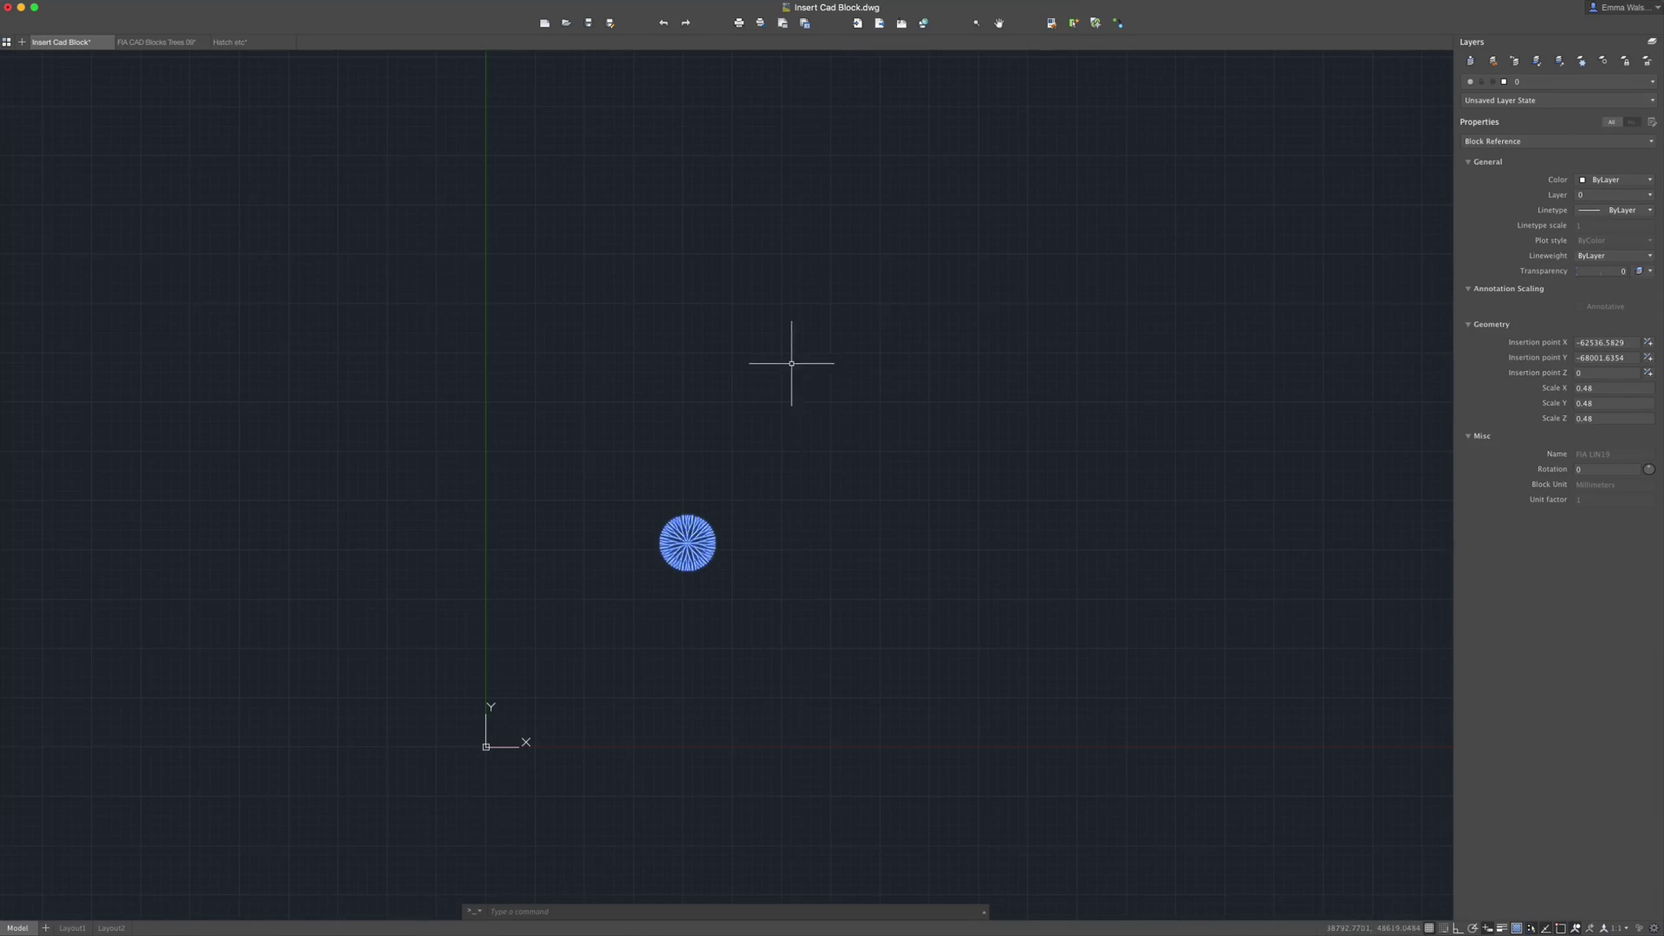
key("Escape")
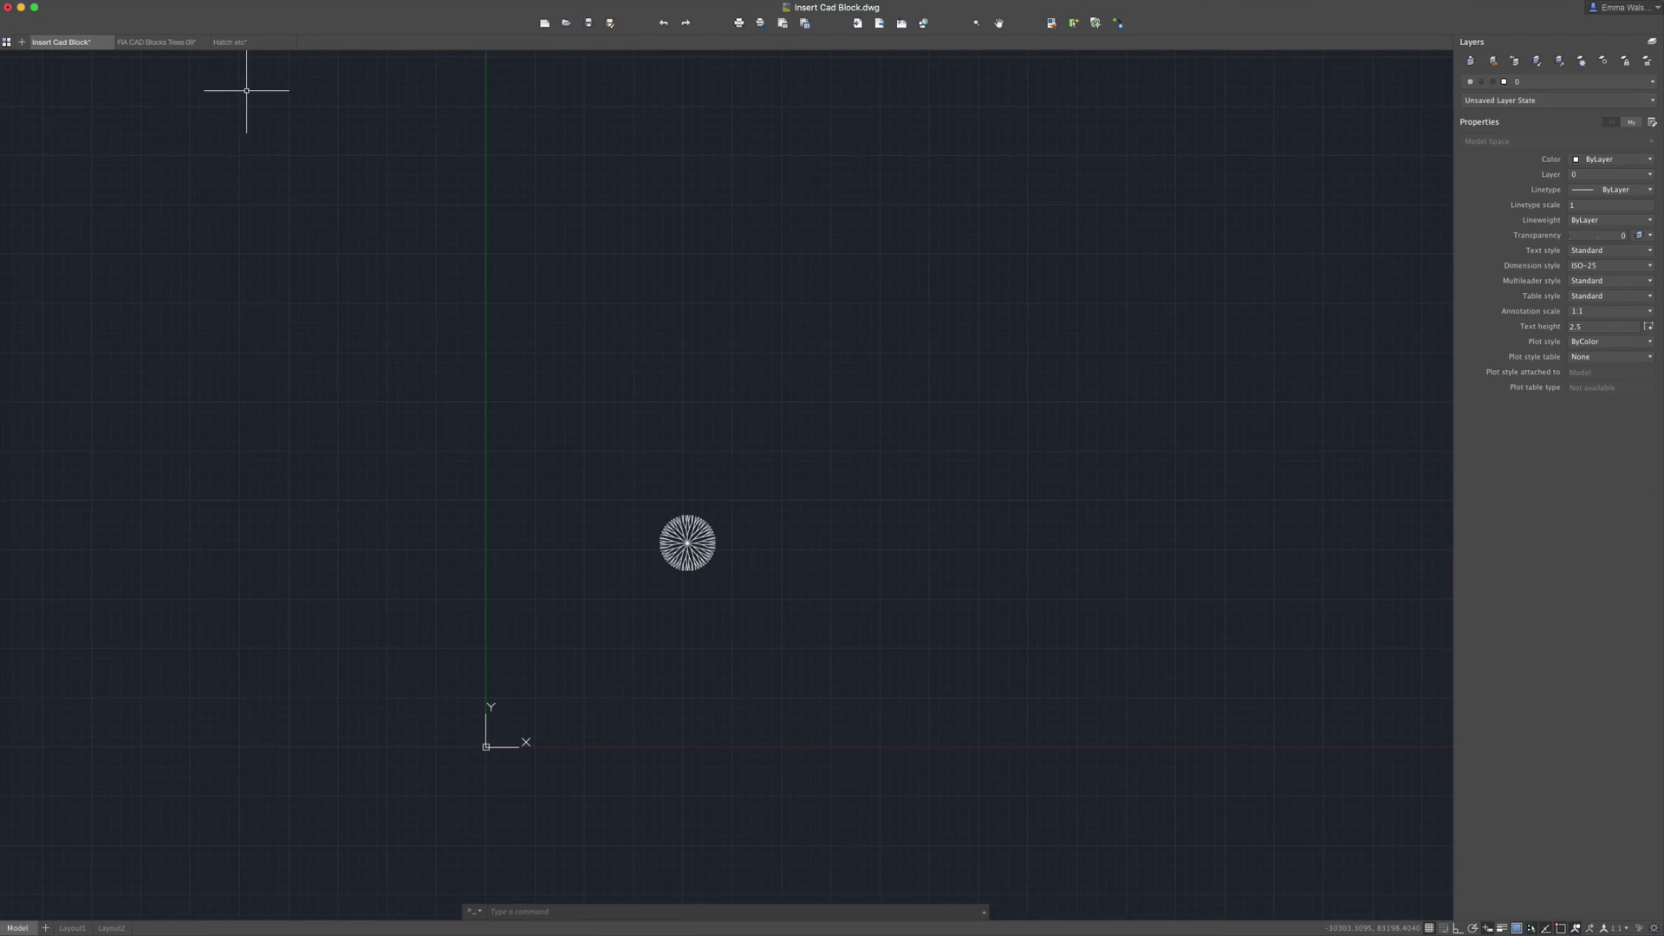
Start another block insertion in the Insert Cad Block drawing
left_click(208, 0)
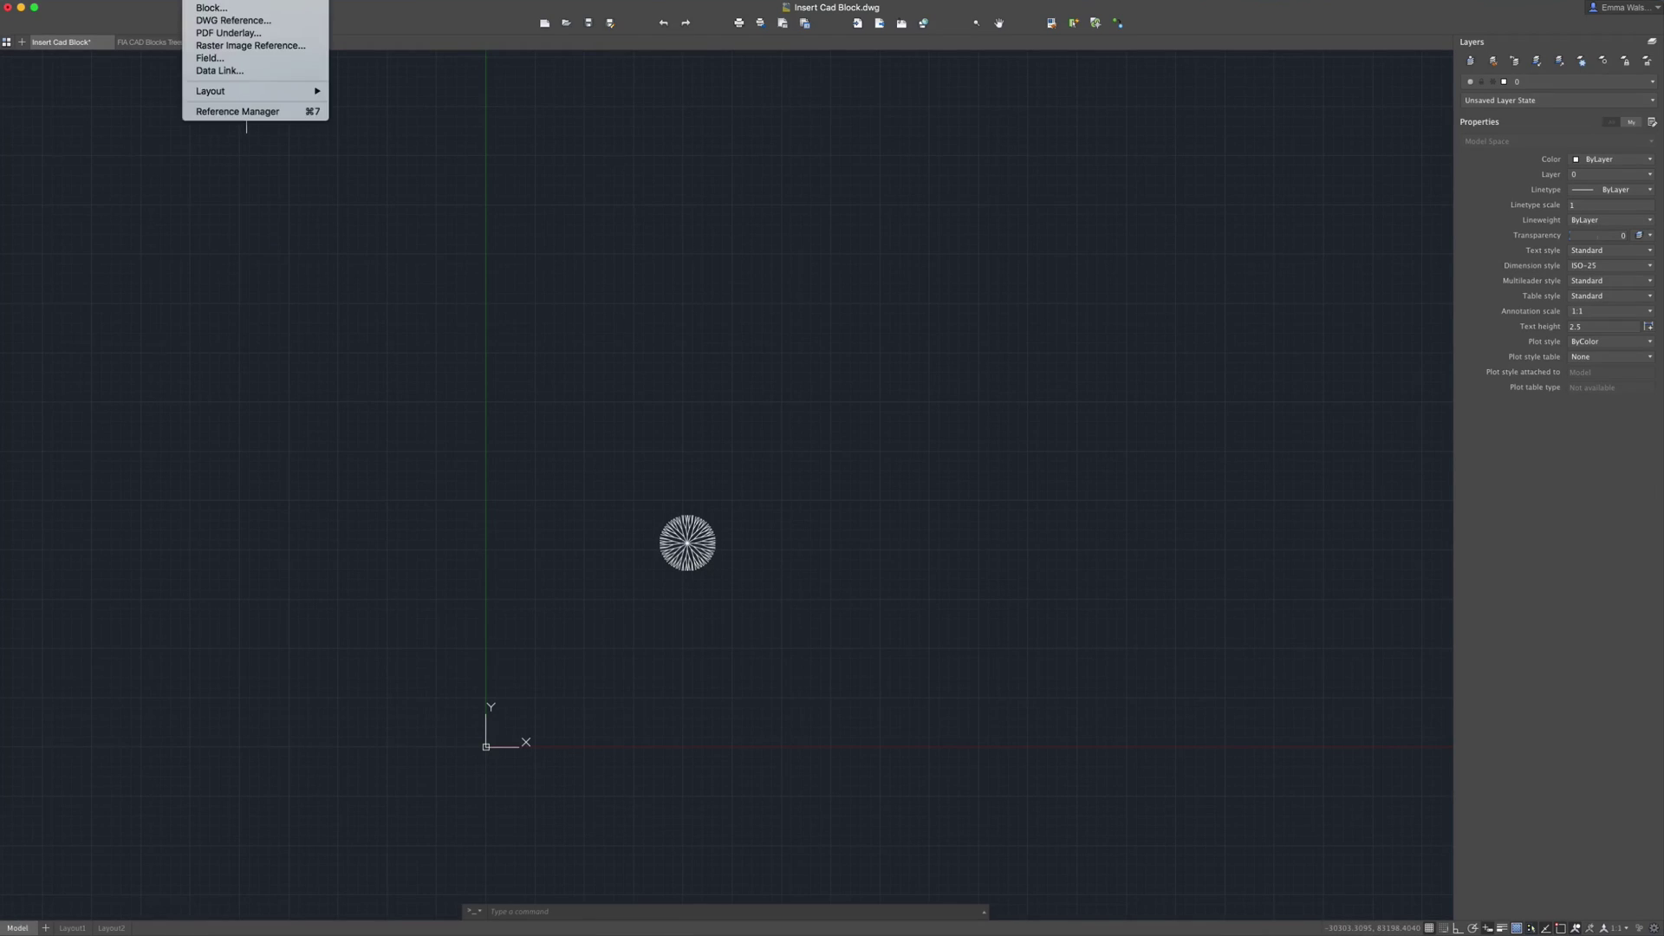
left_click(213, 8)
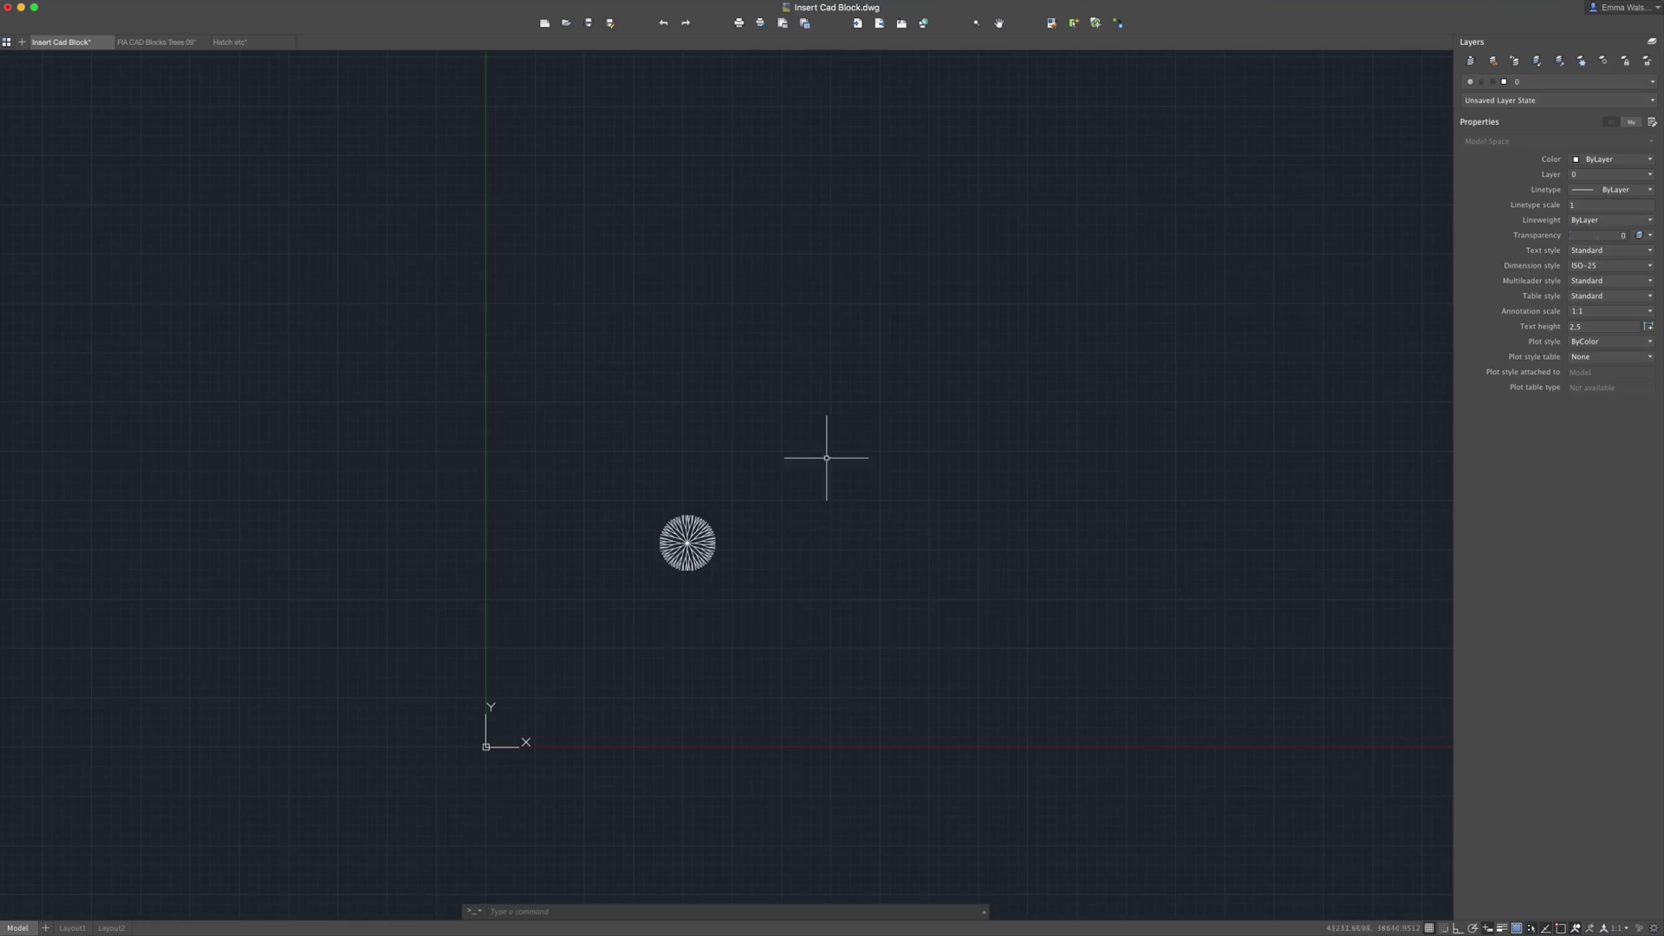